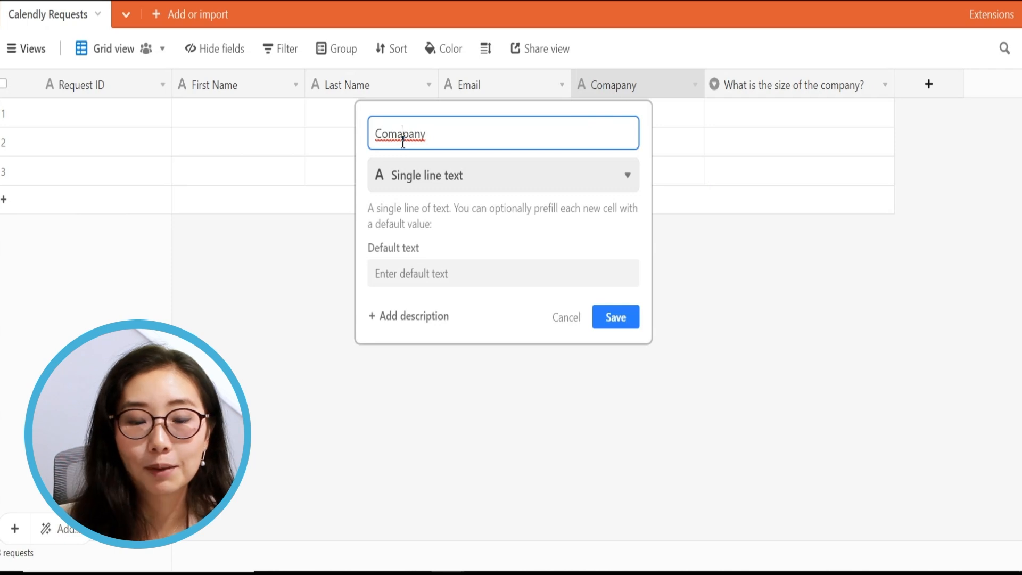
Correct the misspelled Comapany column header to Company
left_click(403, 139)
key("BackSpace")
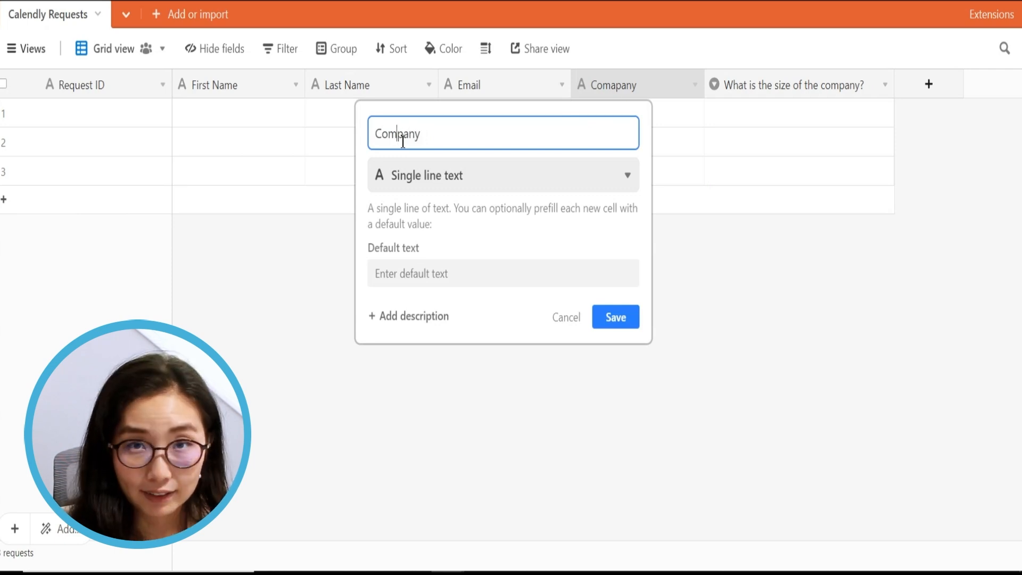
key("Return")
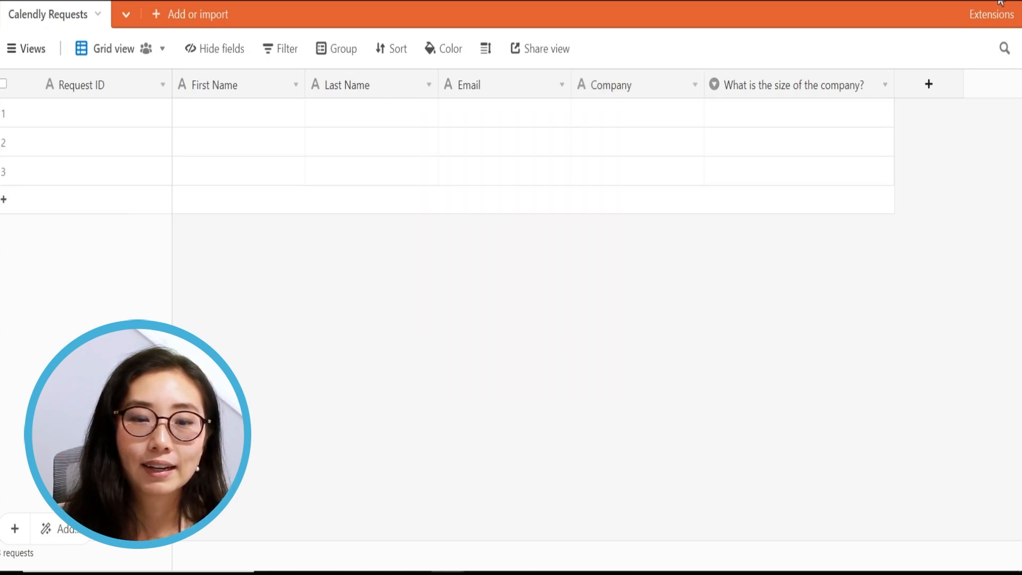
left_click(929, 86)
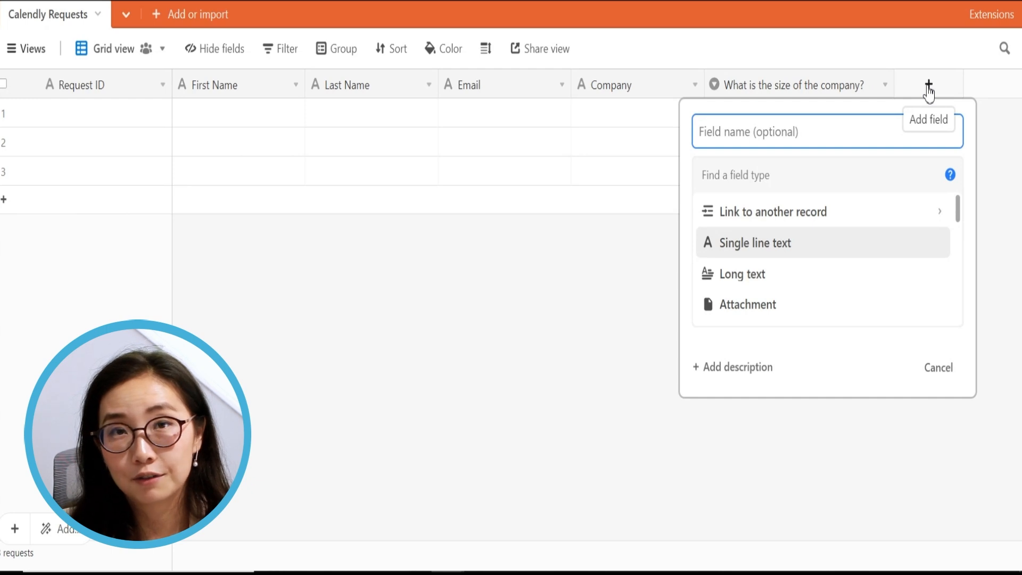
Create a Start Time of Meeting field of type Date with Include time turned on
type("Start Time of Meeting")
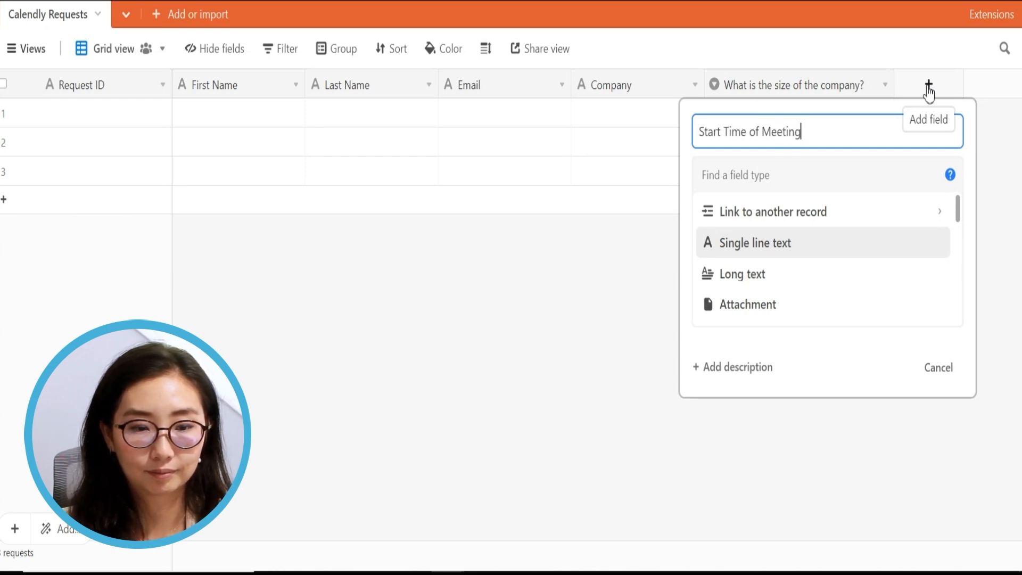
key("Return")
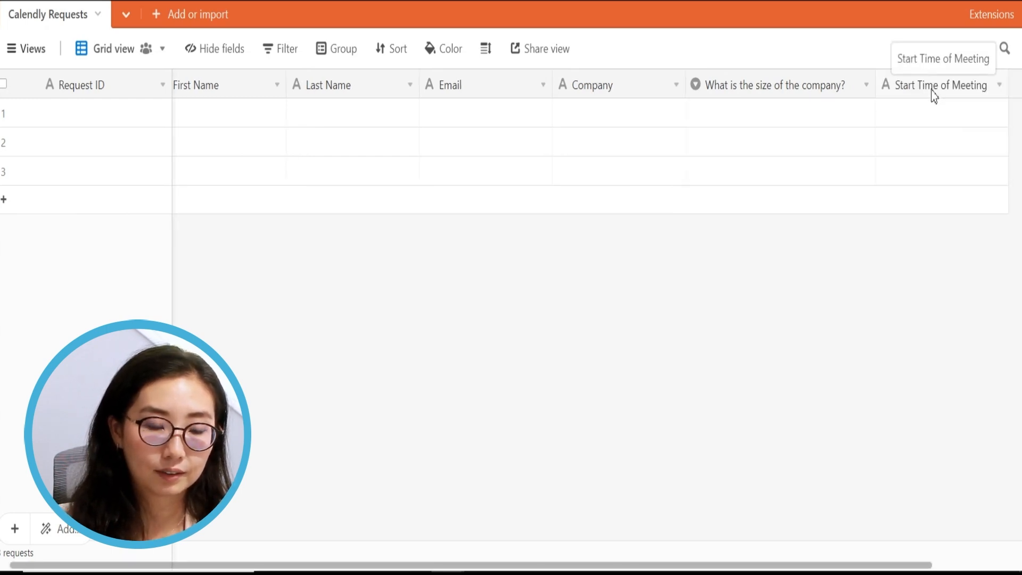
double_click(933, 92)
left_click(445, 177)
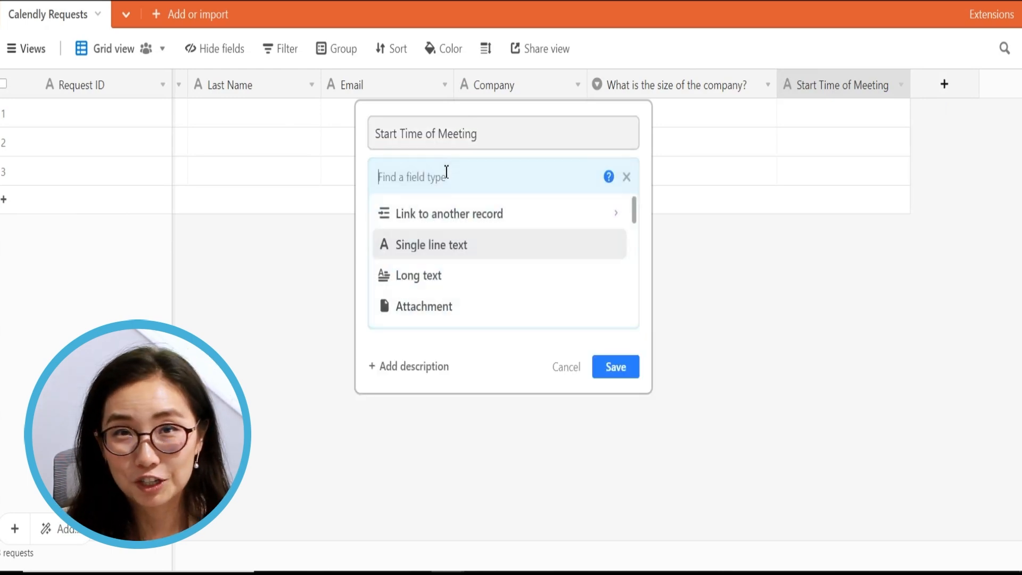
type("time")
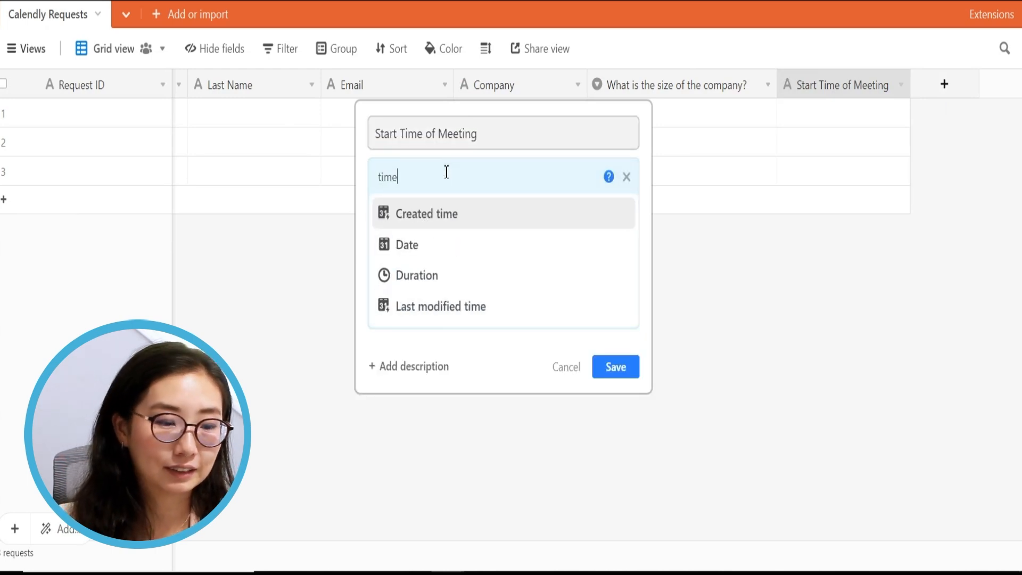
key("Down")
key("Return")
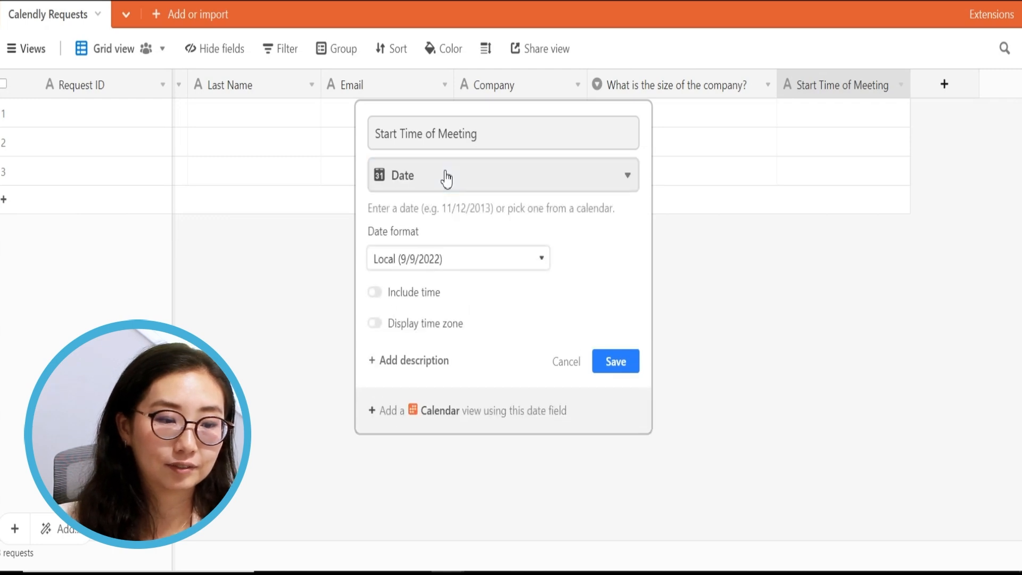
left_click(416, 298)
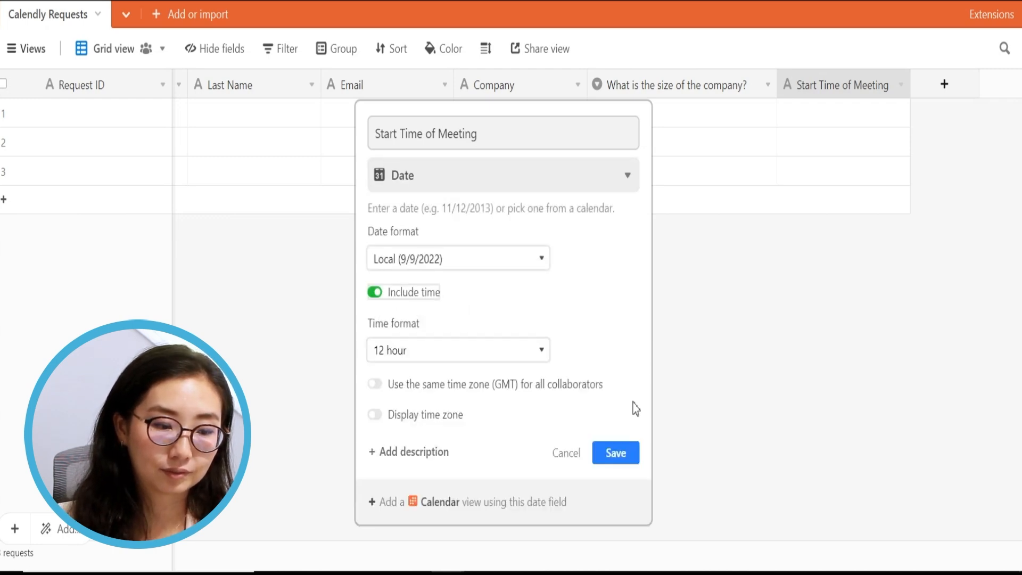
left_click(617, 455)
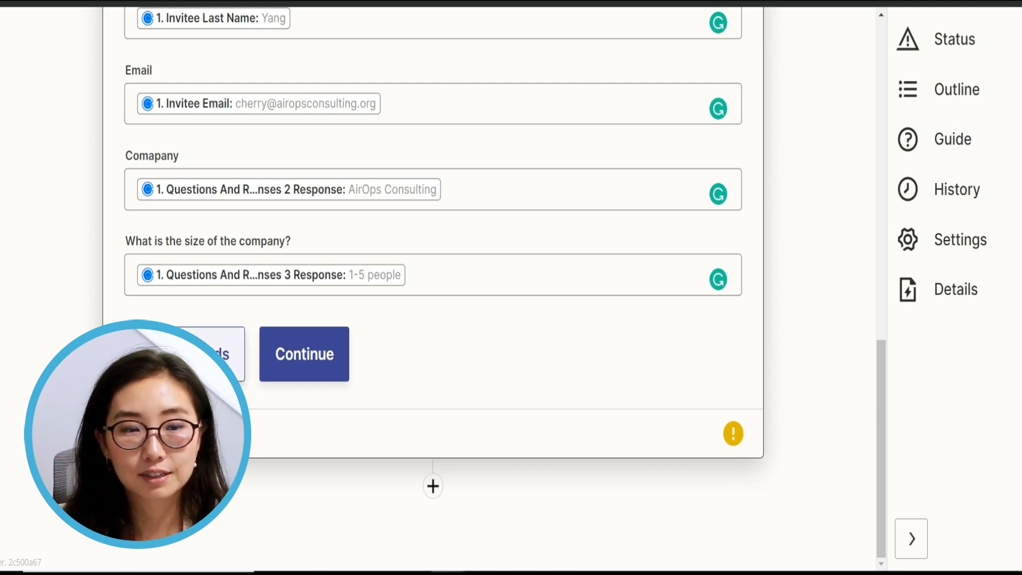
Refresh the Airtable fields and map Calendly's Event Start Time into Start Time of Meeting
left_click(185, 354)
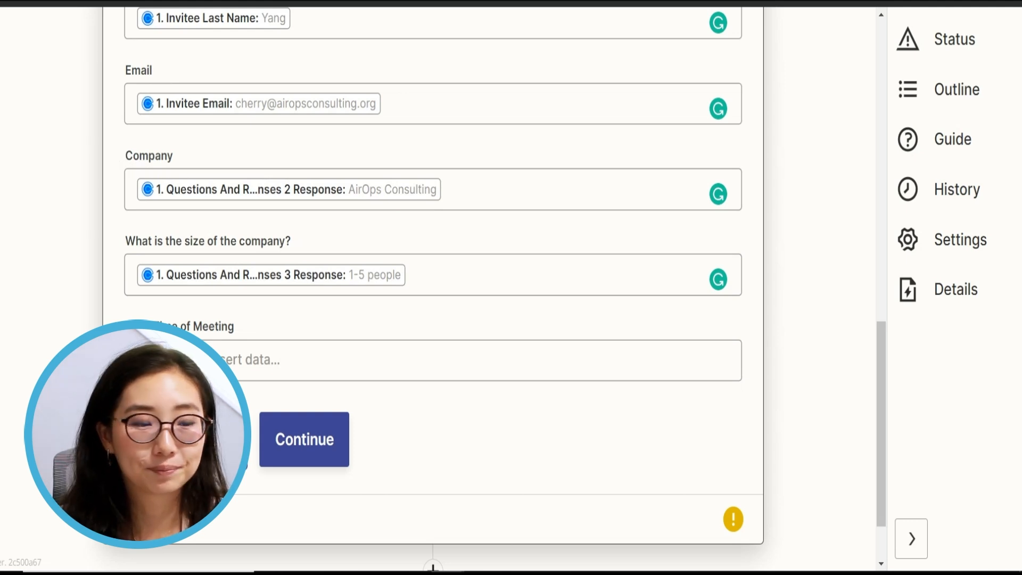
left_click(293, 355)
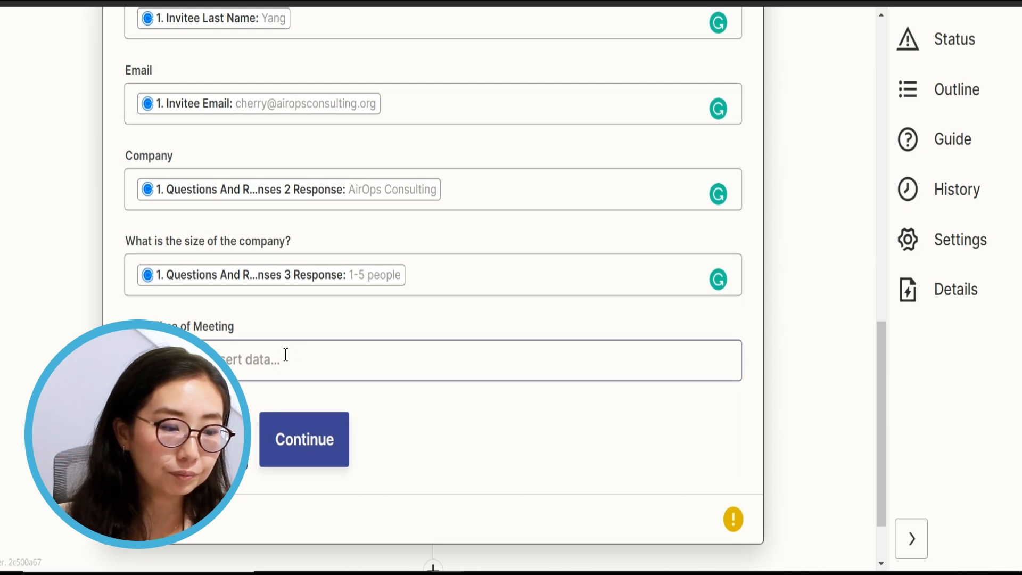
type("start")
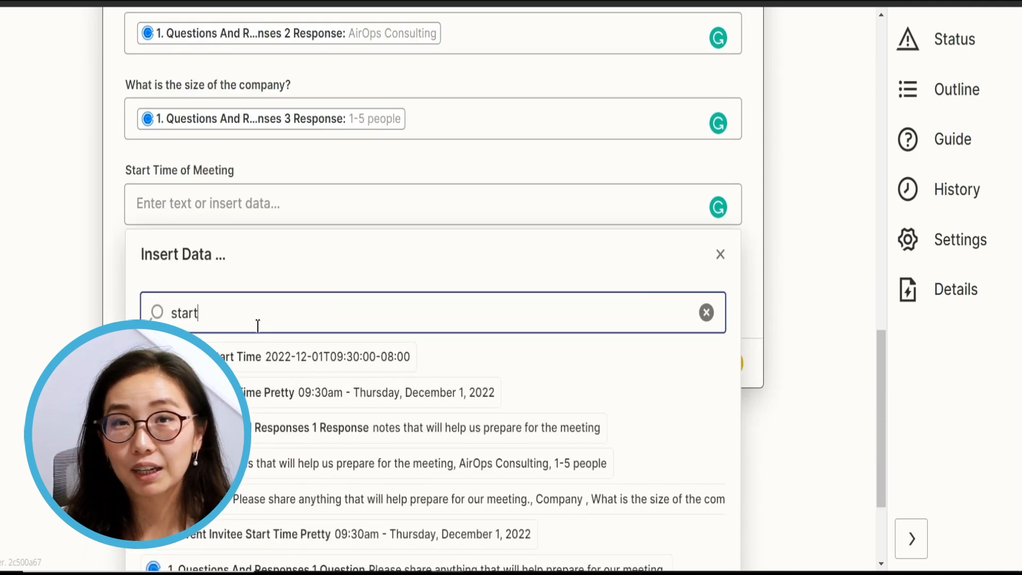
left_click(282, 363)
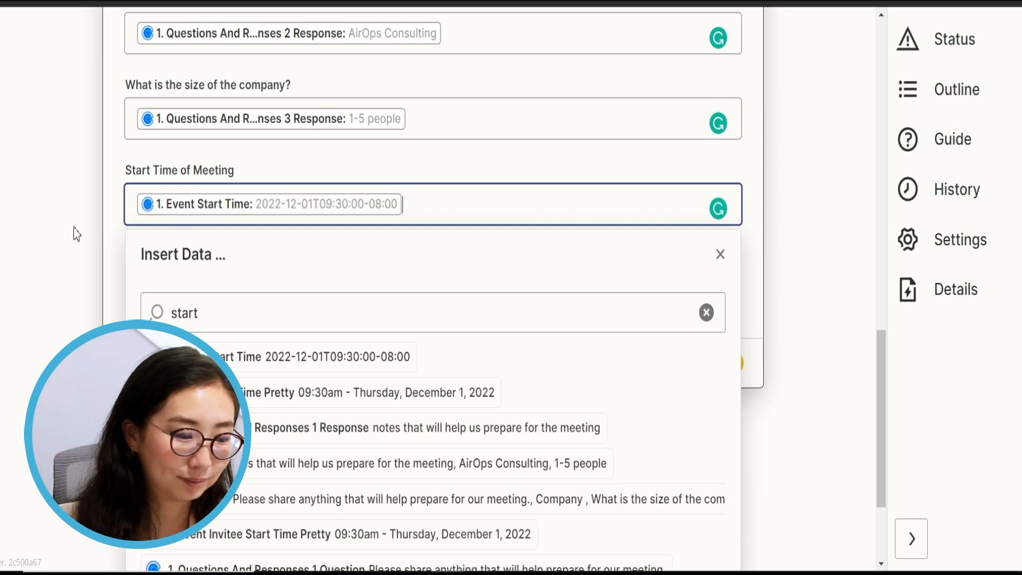
left_click(110, 229)
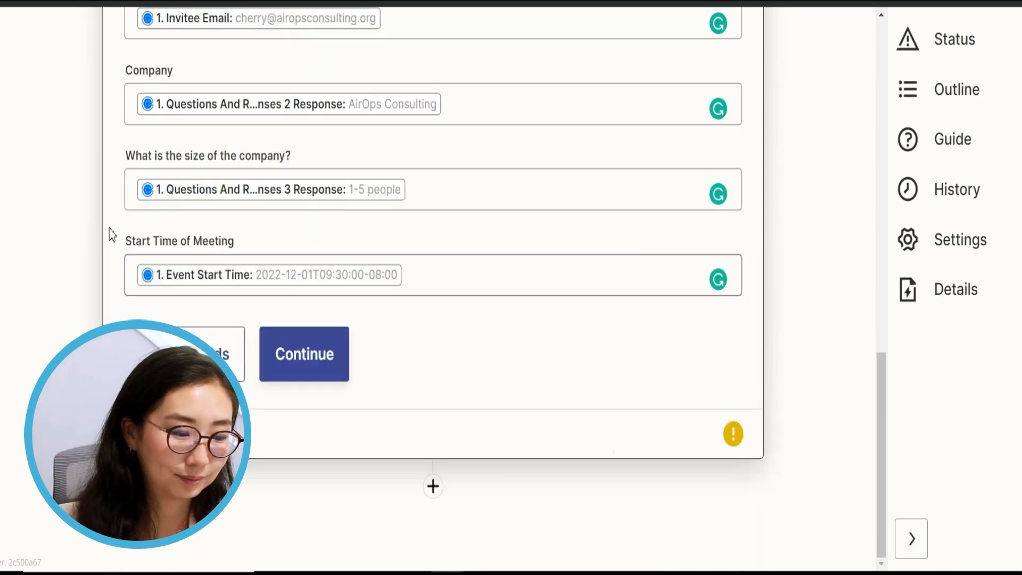
left_click(291, 368)
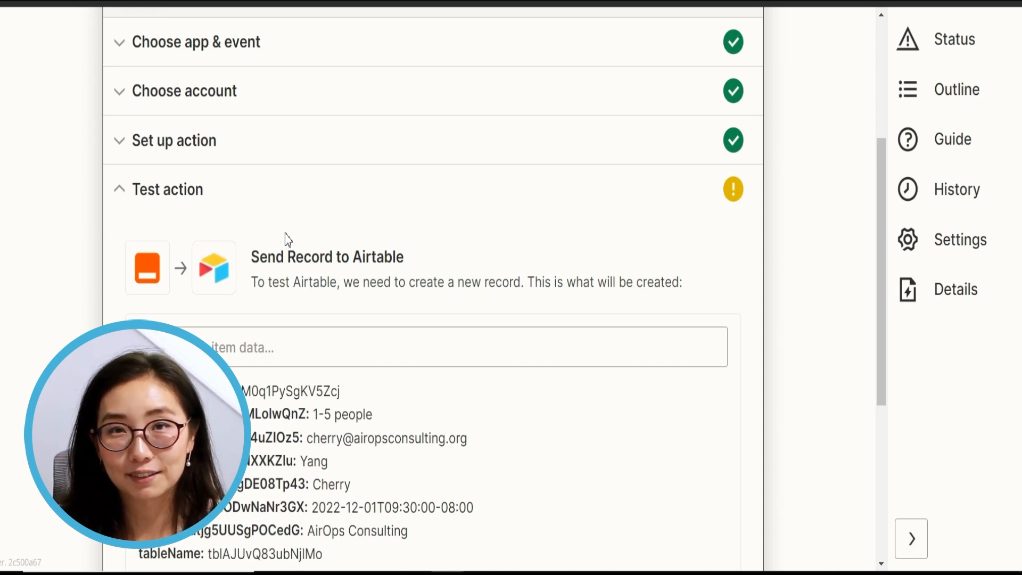
Run Test & continue to send a test record to Airtable
left_click(399, 351)
right_click(399, 352)
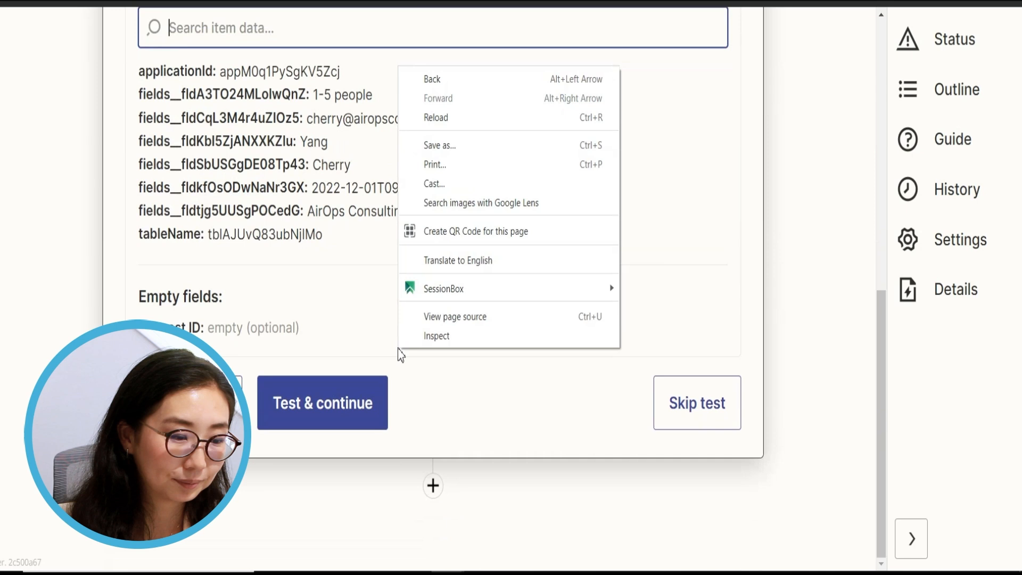
left_click(292, 413)
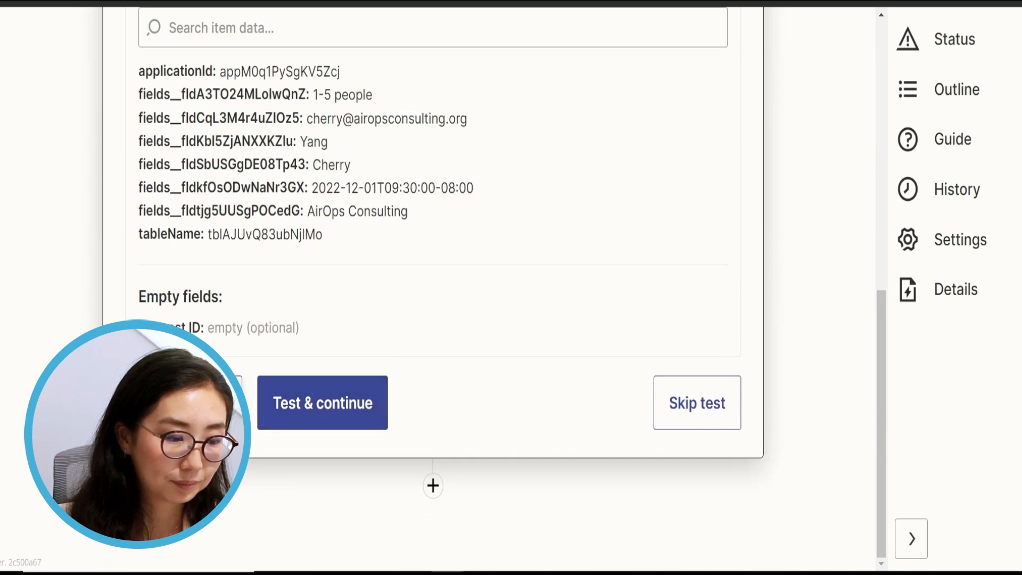
scroll(356, 267, "up", 3)
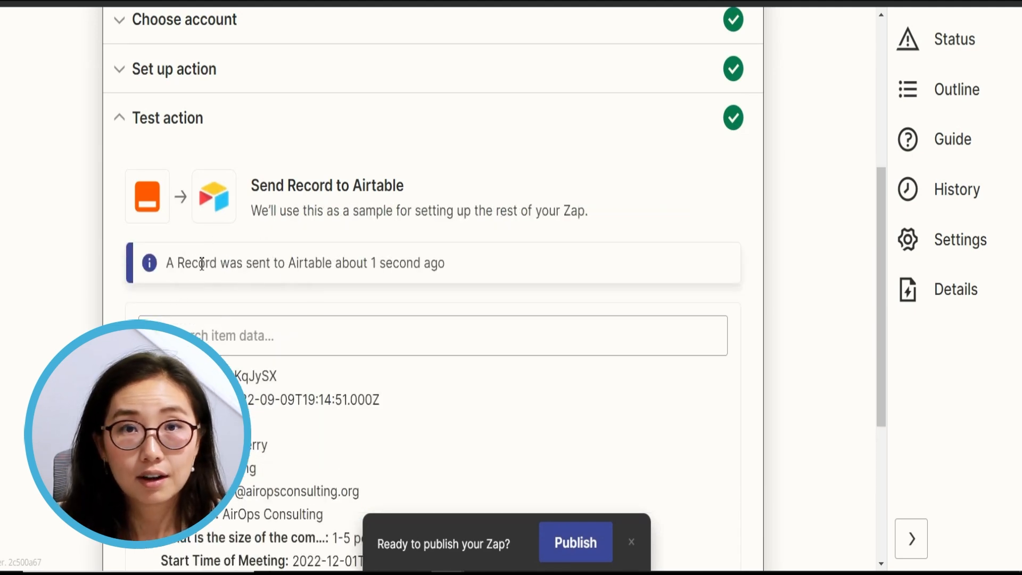
Review the success message and the returned record's id, creation time, name, email and company
left_click_drag(177, 264, 378, 256)
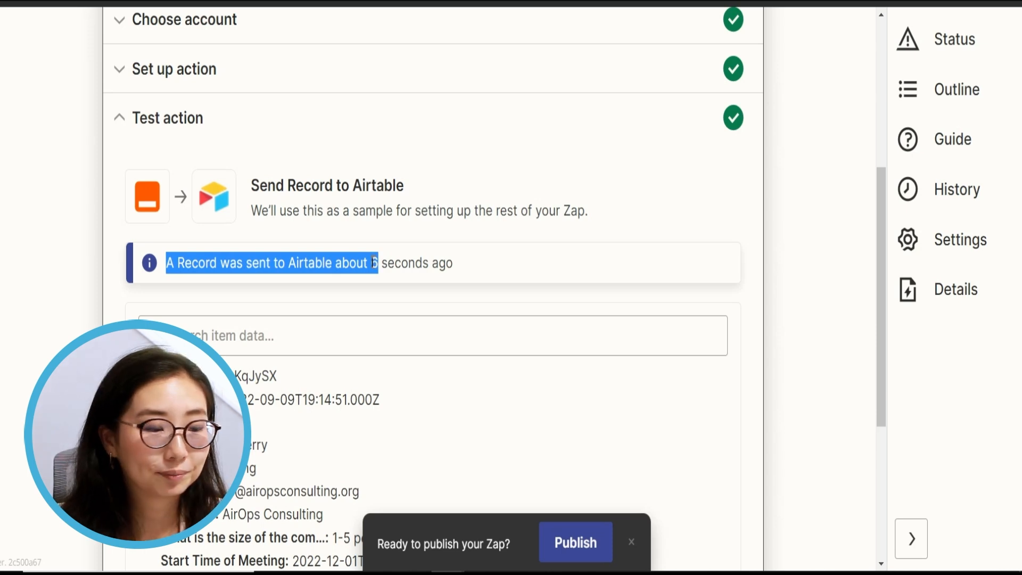
scroll(374, 263, "down", 5)
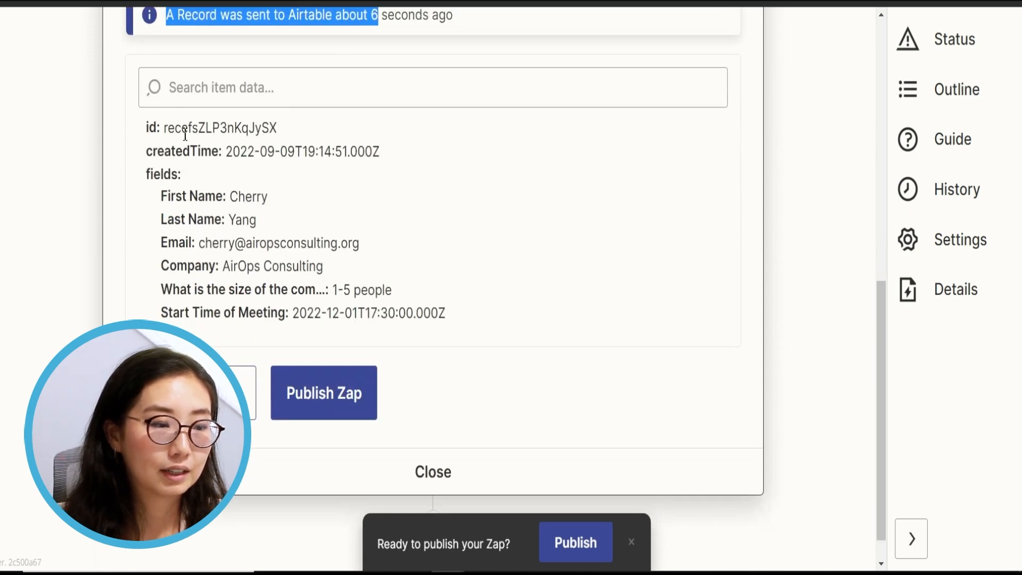
left_click_drag(164, 131, 277, 138)
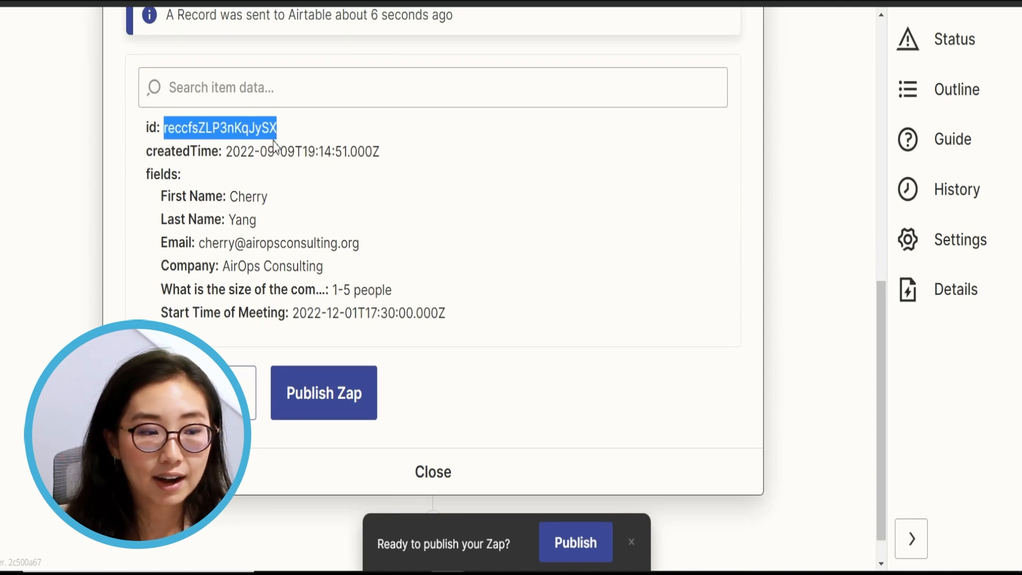
left_click_drag(212, 153, 374, 152)
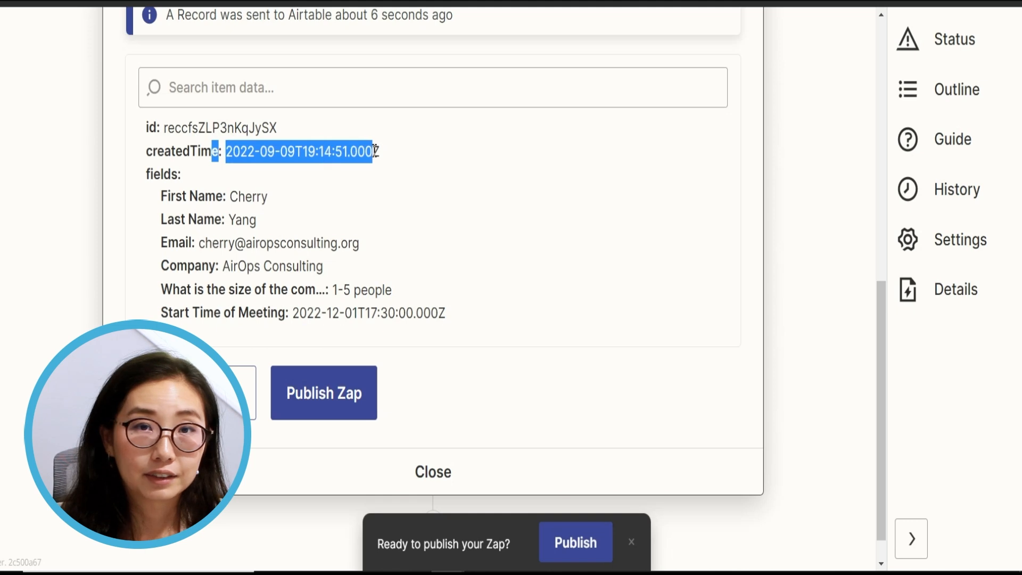
left_click_drag(160, 195, 324, 272)
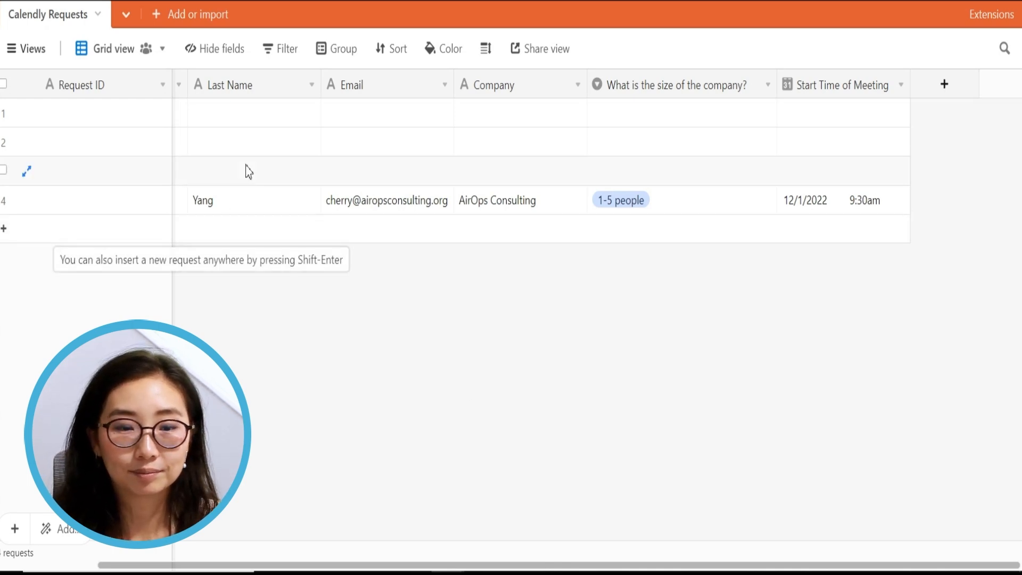
Select the new record's company-size cell and open the 'What is the size of the company?' field settings
left_click(621, 189)
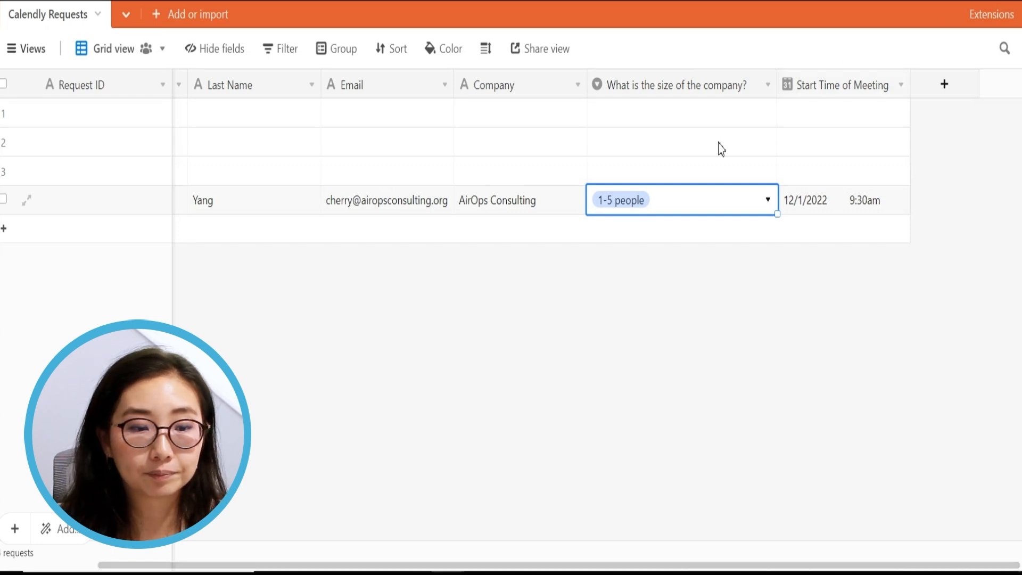
double_click(705, 88)
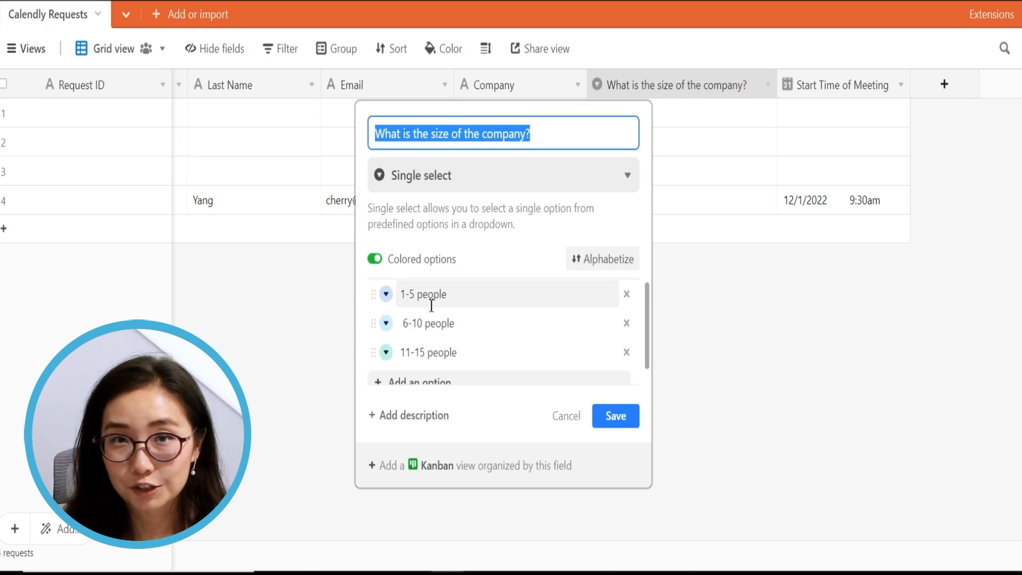
Change the first two company-size options to 2-5 people and 6-50 people
left_click(402, 298)
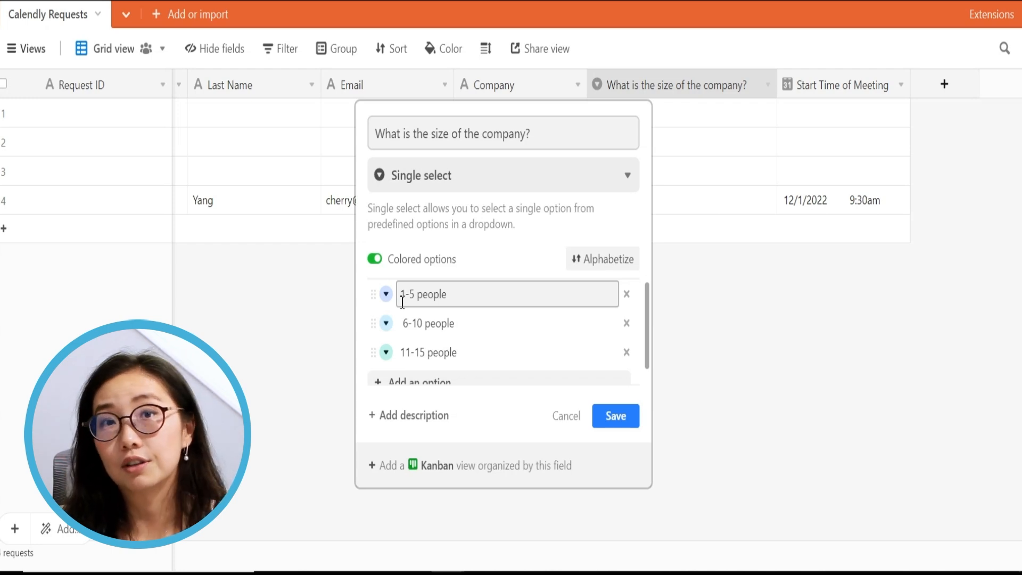
key("BackSpace")
type("2")
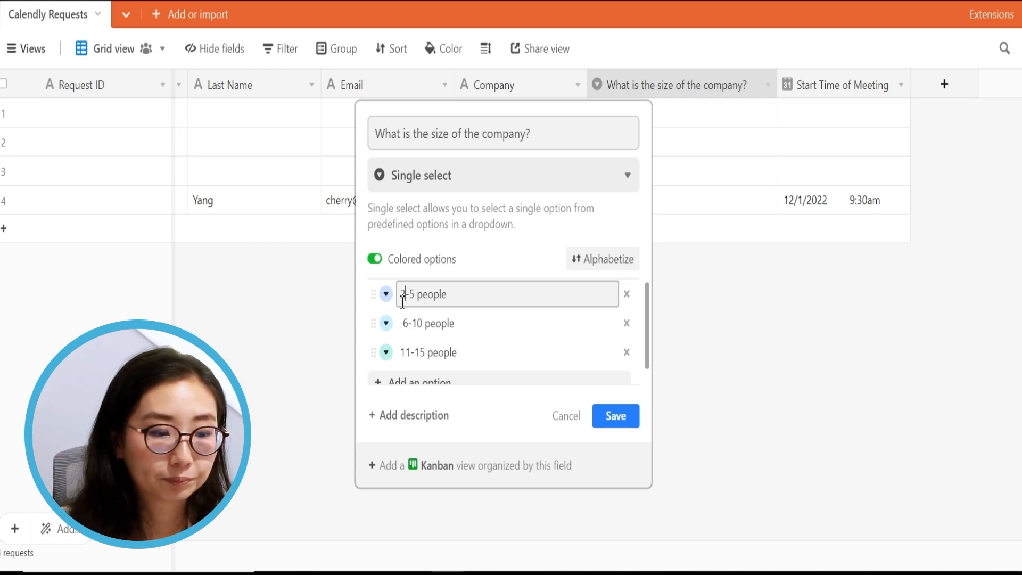
left_click(409, 325)
key("BackSpace")
type("11")
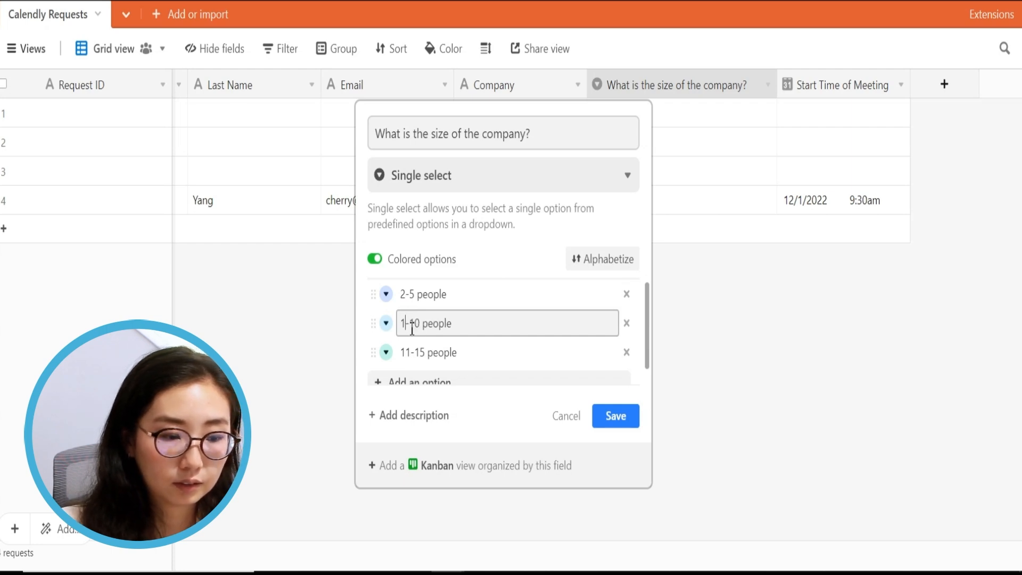
key("BackSpace")
type("5")
key("BackSpace")
key("BackSpace")
type("6")
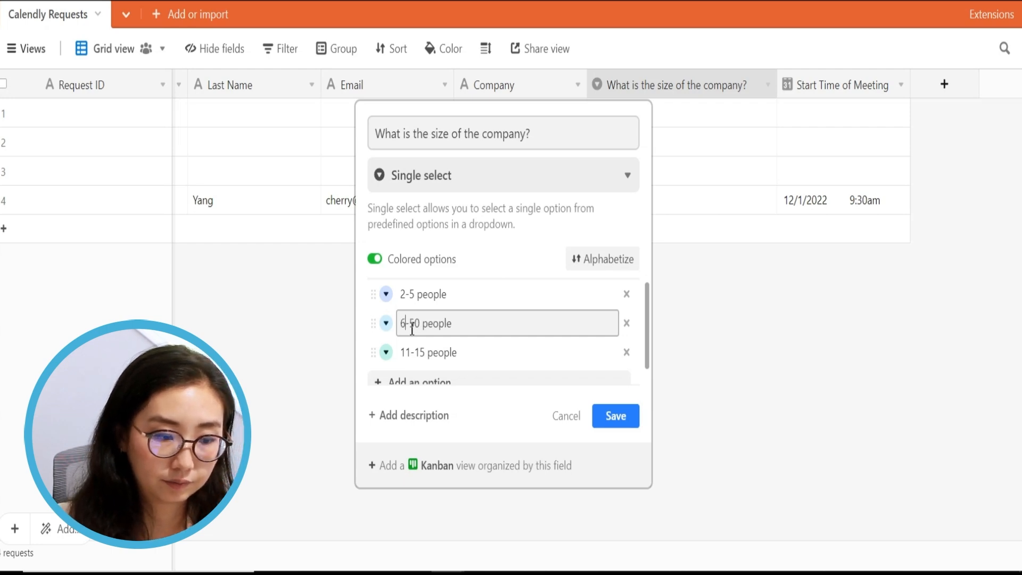
Change the third option to 51-500 people, save the field, and return to Zapier
left_click(412, 351)
key("BackSpace")
key("BackSpace")
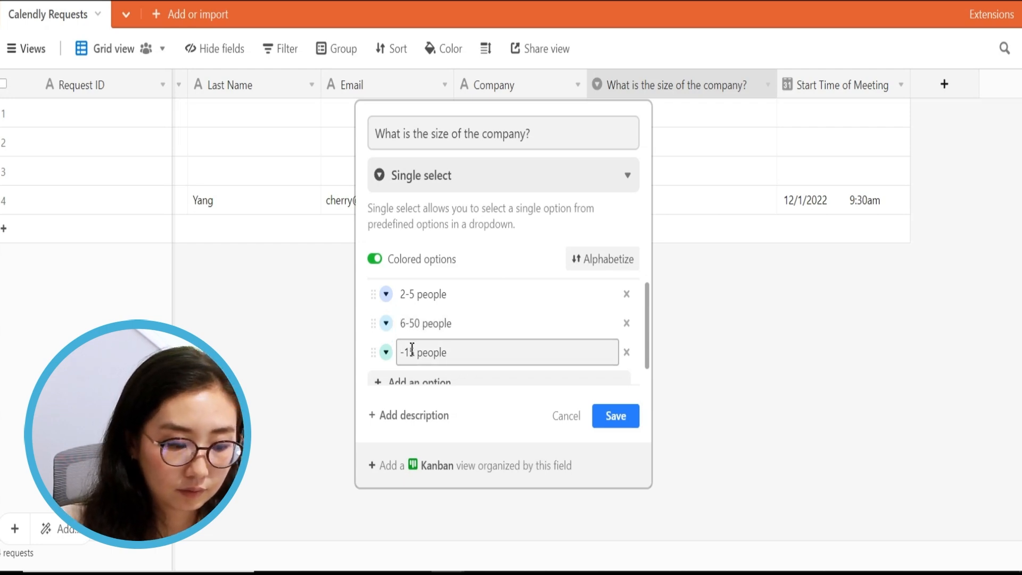
type("51")
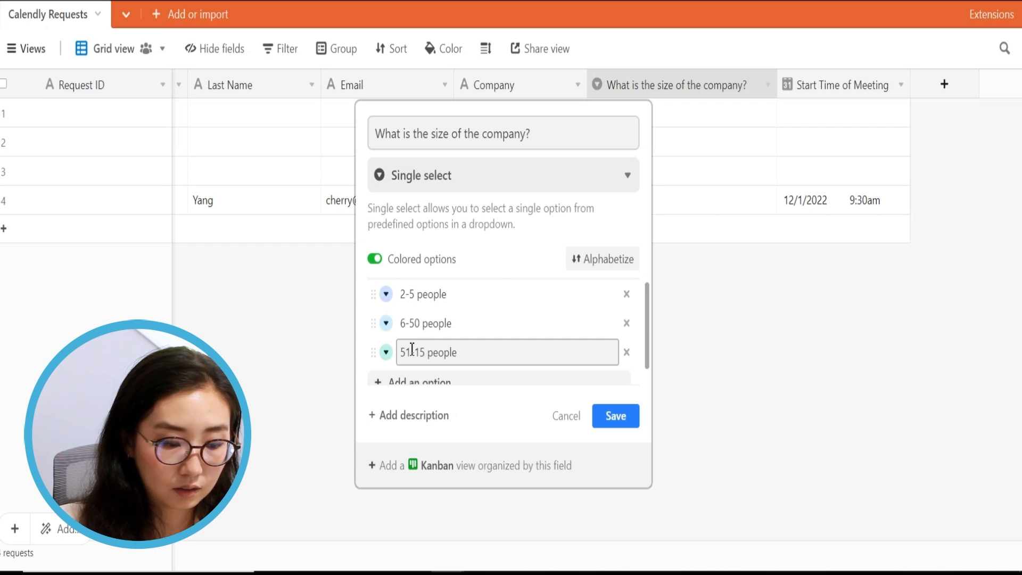
key("Delete")
key("Delete")
key("Delete")
type("-500")
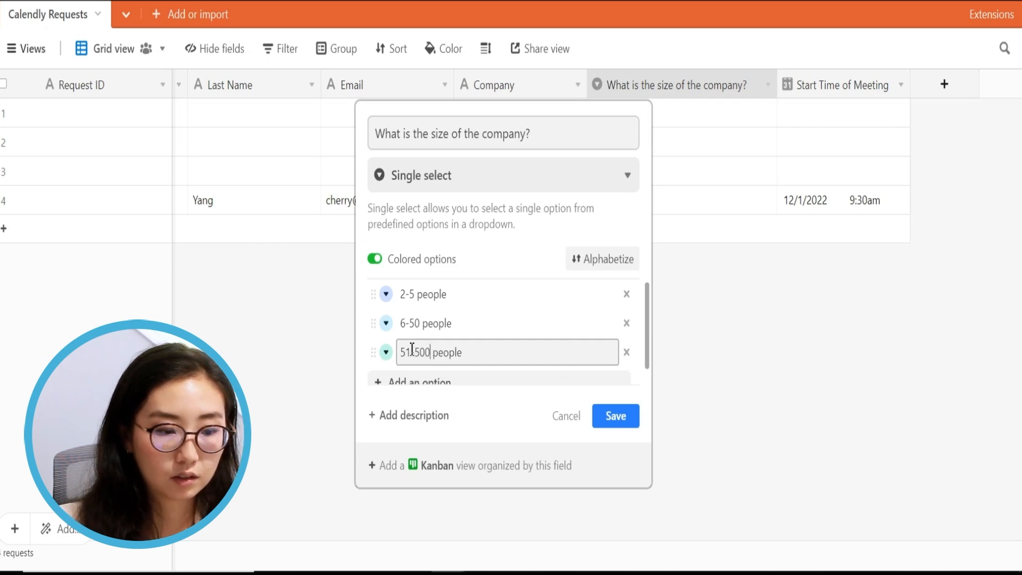
left_click(615, 416)
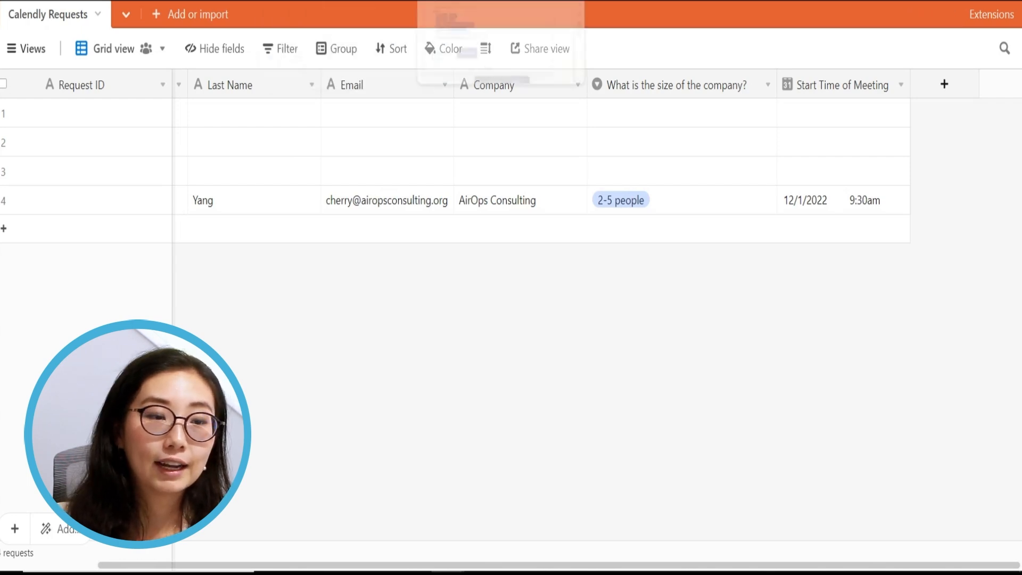
left_click(485, 1)
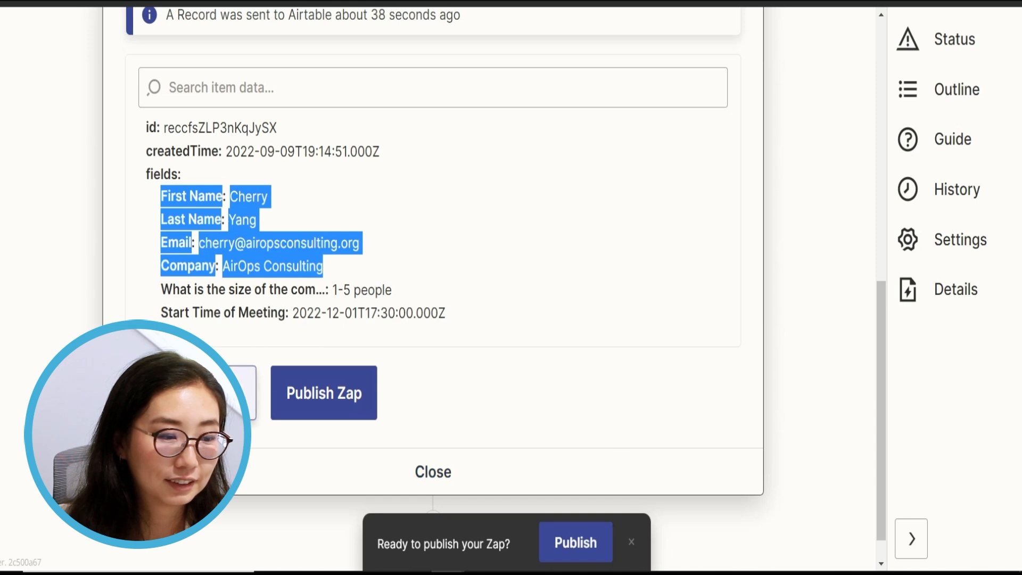
Re-send the test record from the Airtable action step
left_click(218, 395)
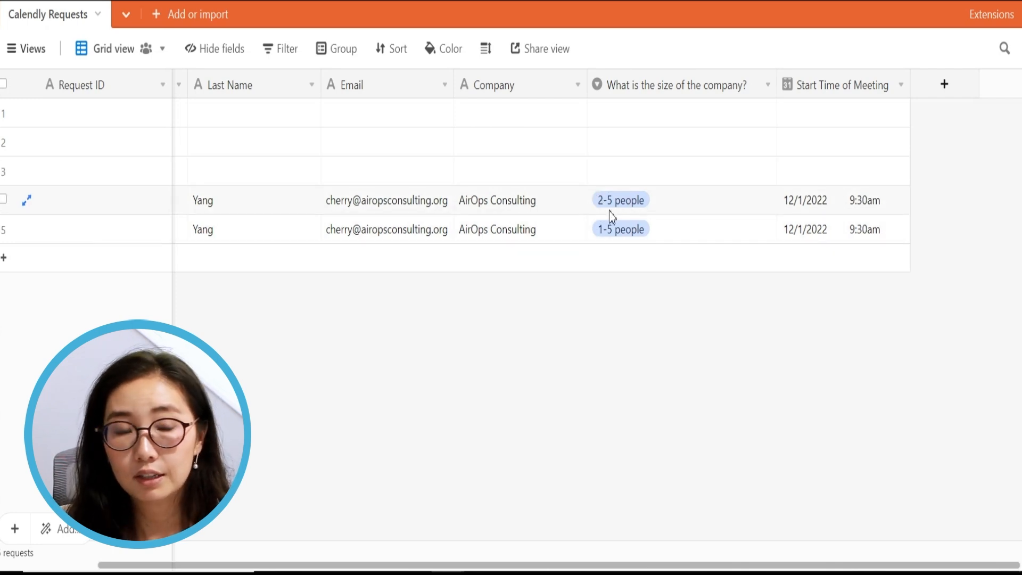
Select the Company, company-size and Start Time cells of rows 4 and 5 to compare them
left_click_drag(582, 199, 795, 246)
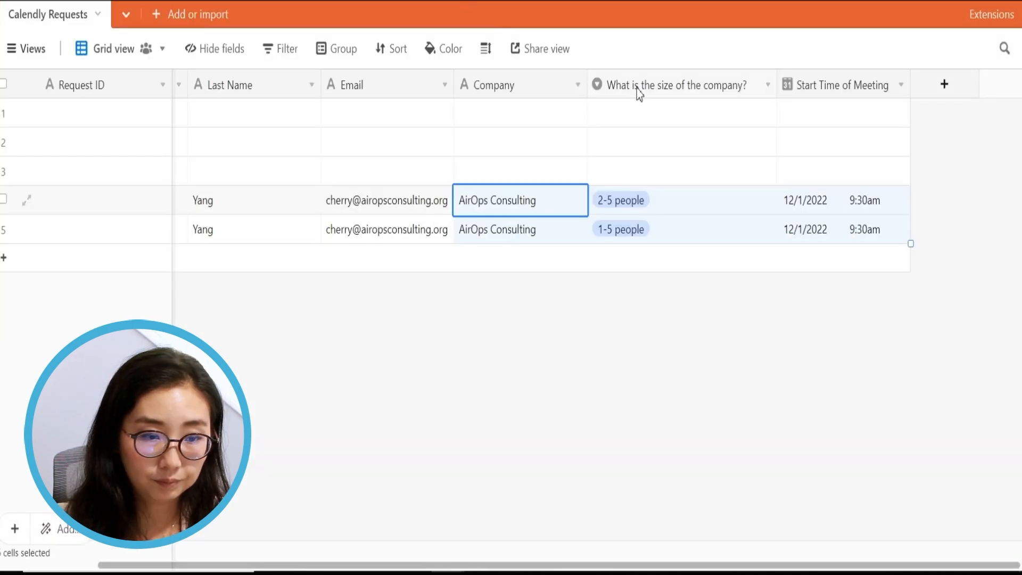
Add a ⚡ emoji to the start of the company-size field name
double_click(637, 89)
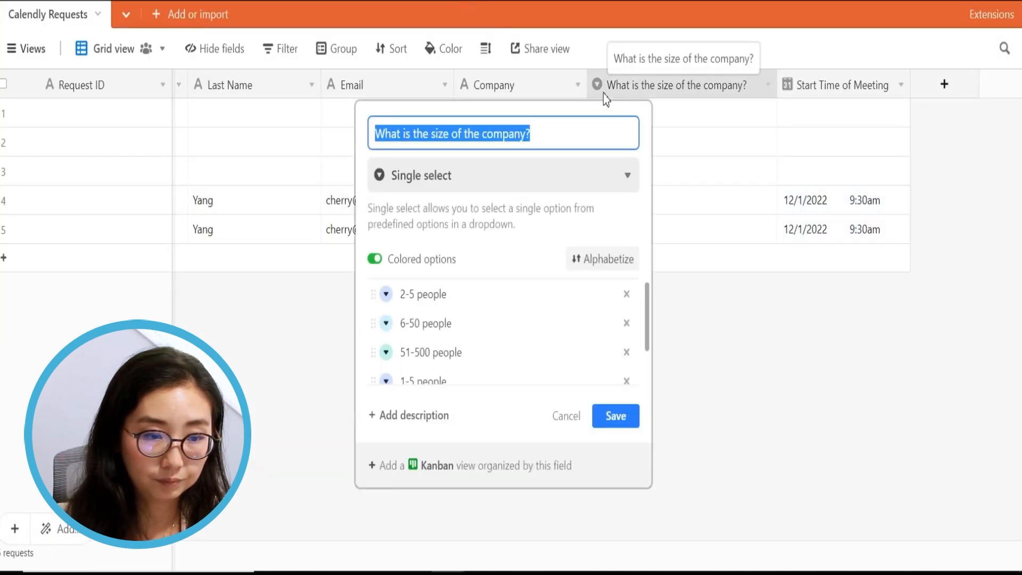
left_click(383, 137)
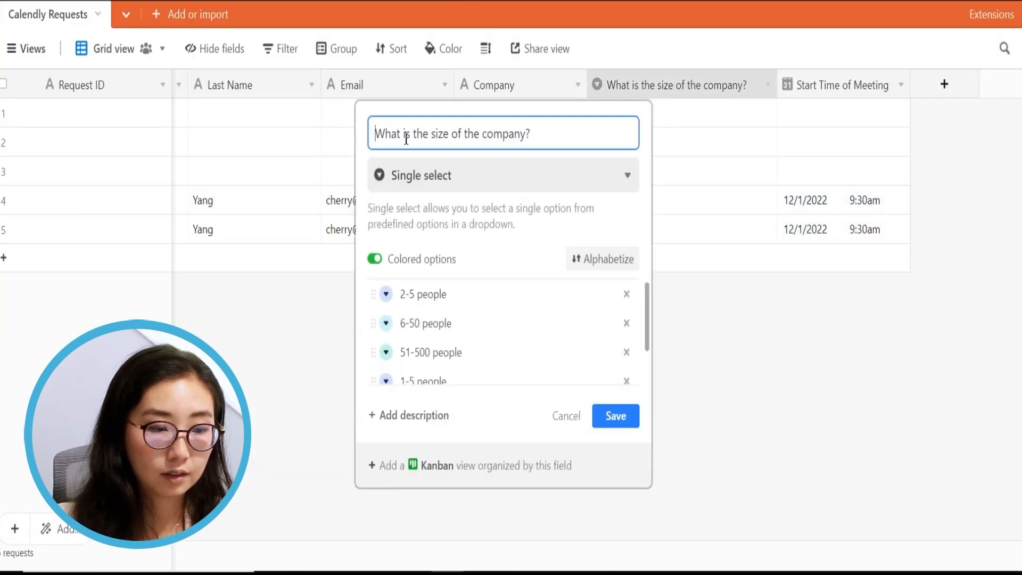
type("⚡")
key("Return")
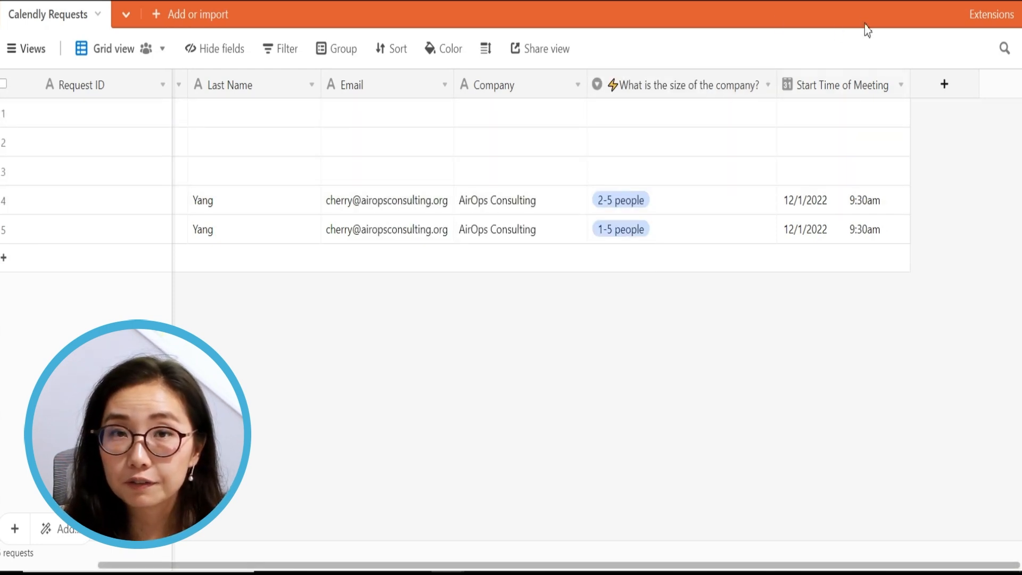
Add a ⚡ emoji to the start of the Start Time of Meeting field name
double_click(789, 85)
left_click(376, 133)
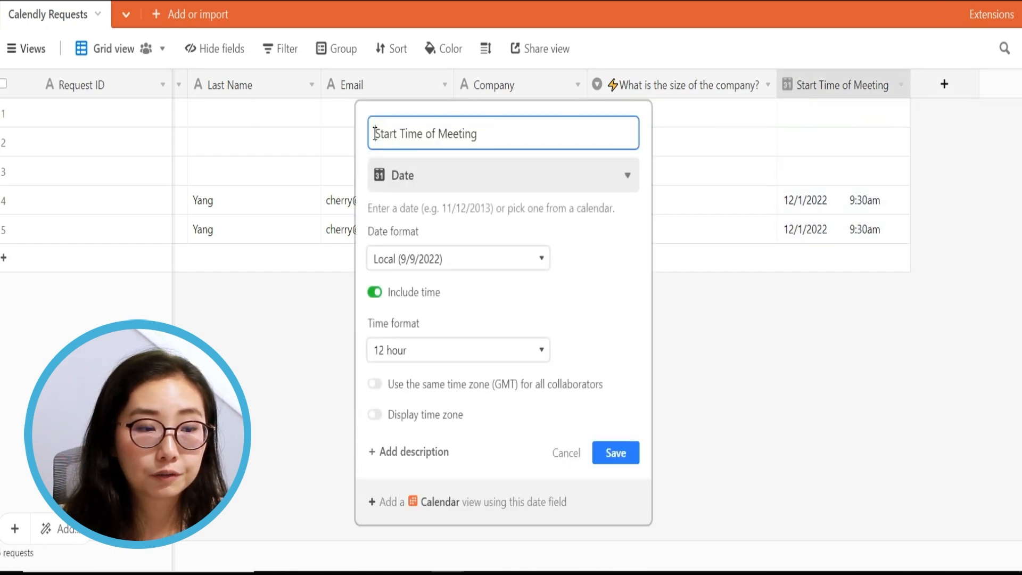
type("⚡")
key("Return")
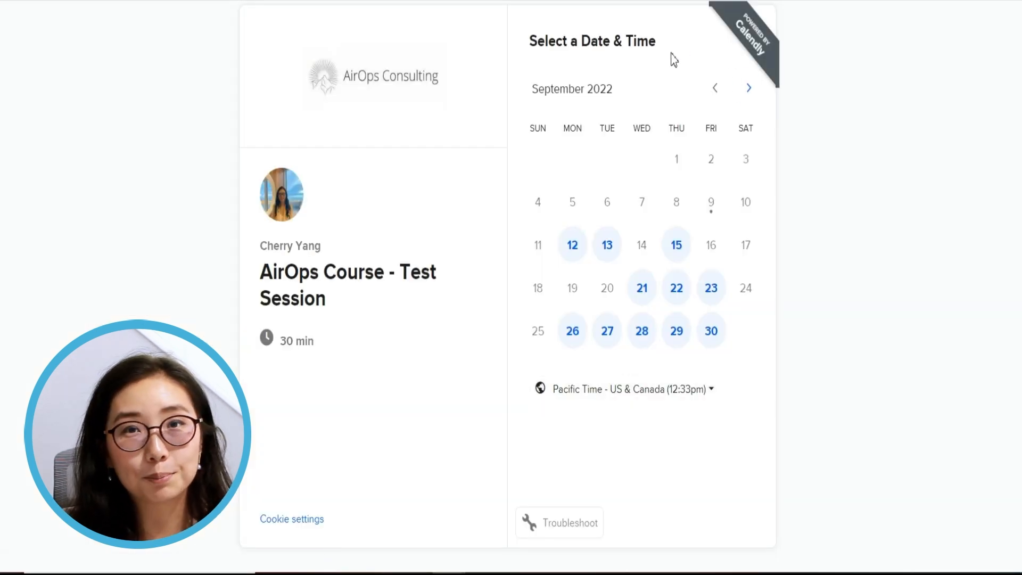
Pick the 10:00am slot on Wednesday, November 30, 2022 in the booking calendar
left_click(752, 92)
left_click(752, 92)
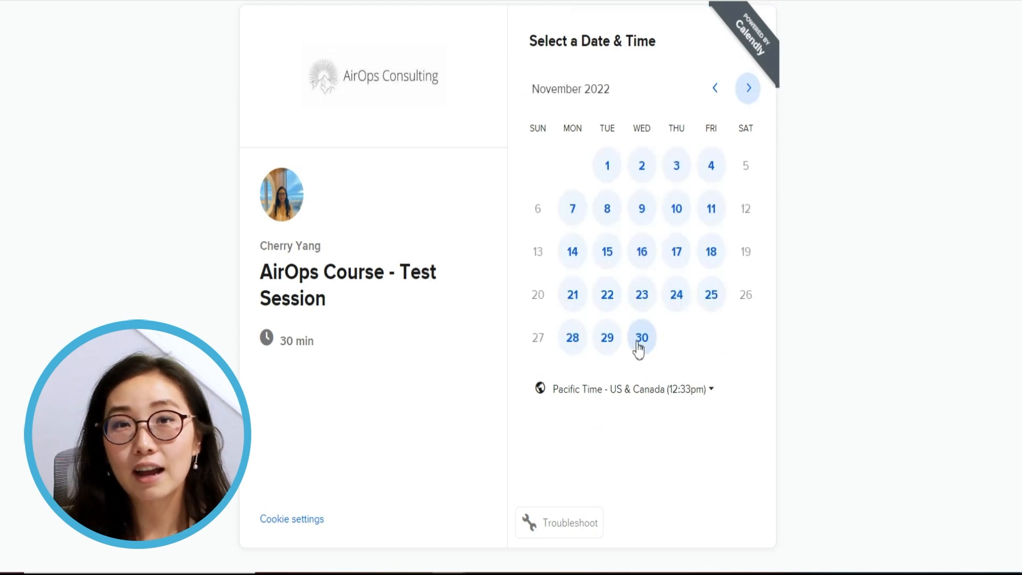
left_click(639, 346)
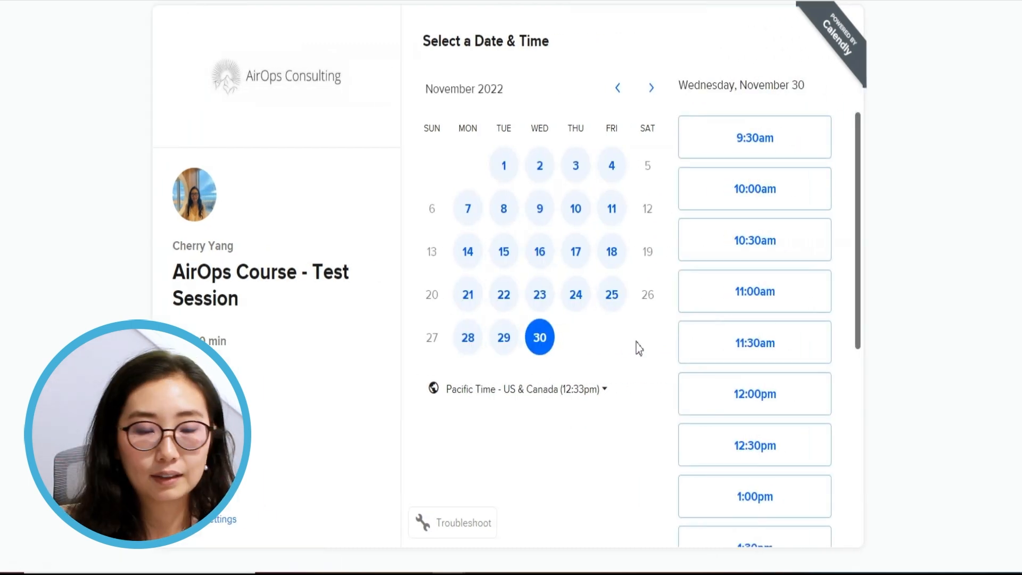
left_click(792, 204)
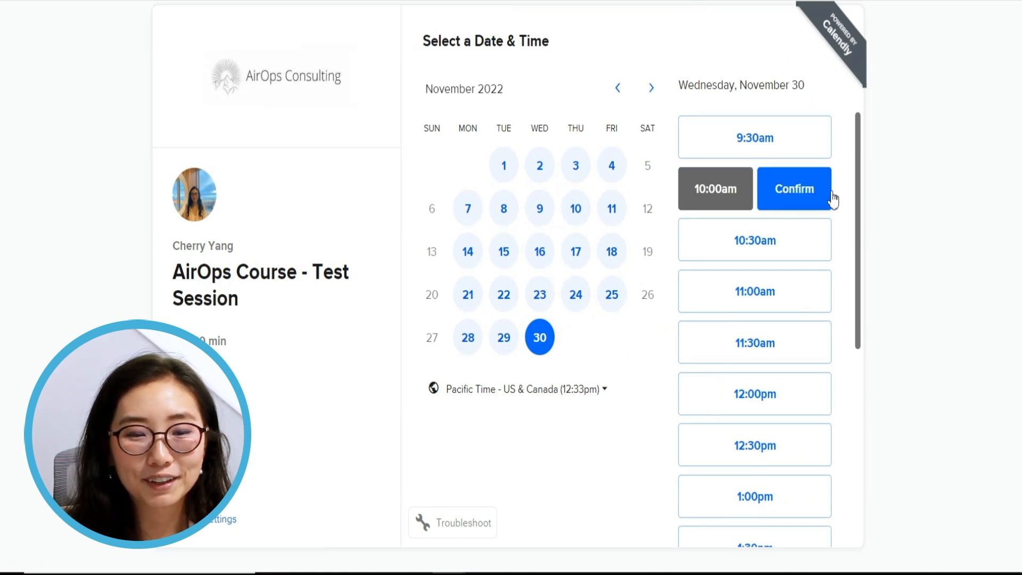
left_click(829, 200)
Enter the invitee's first and last name, e-mail, 'extra notes' and their shoe company name
left_click(483, 101)
type("John")
key("Tab")
type("Smith")
key("Tab")
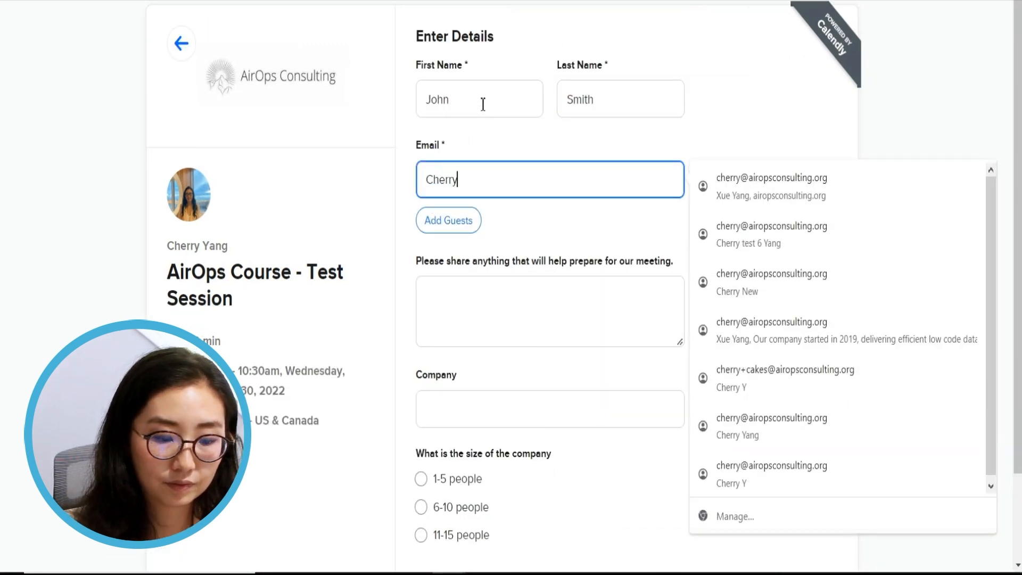
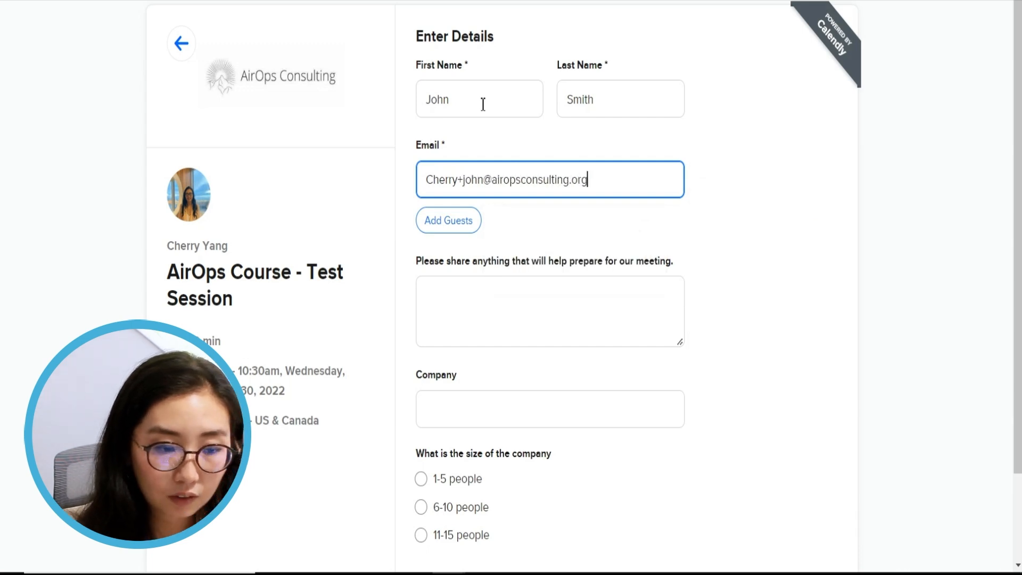
key("Tab")
key("Tab")
type("extra notes")
key("Tab")
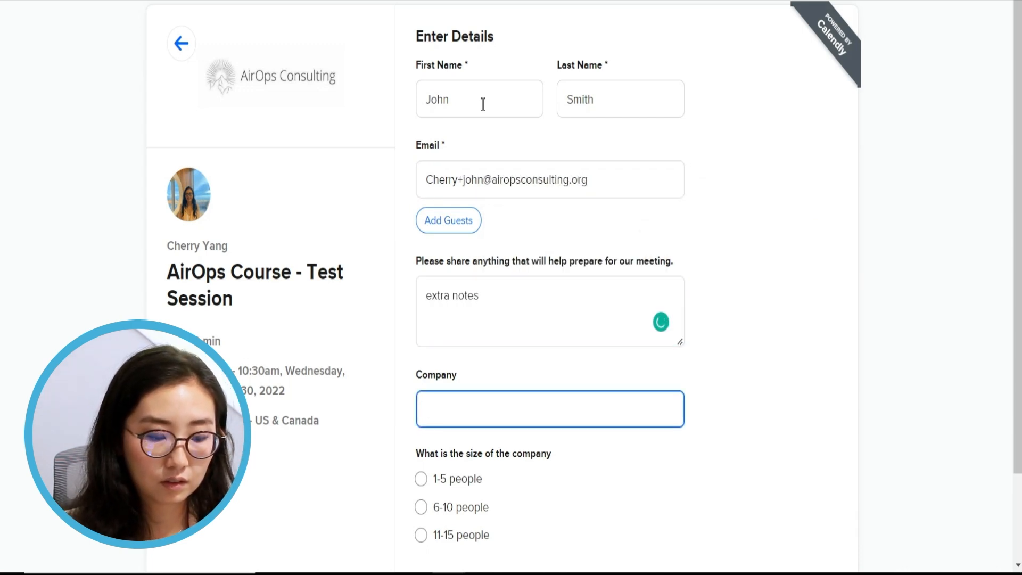
type("John's shoe company")
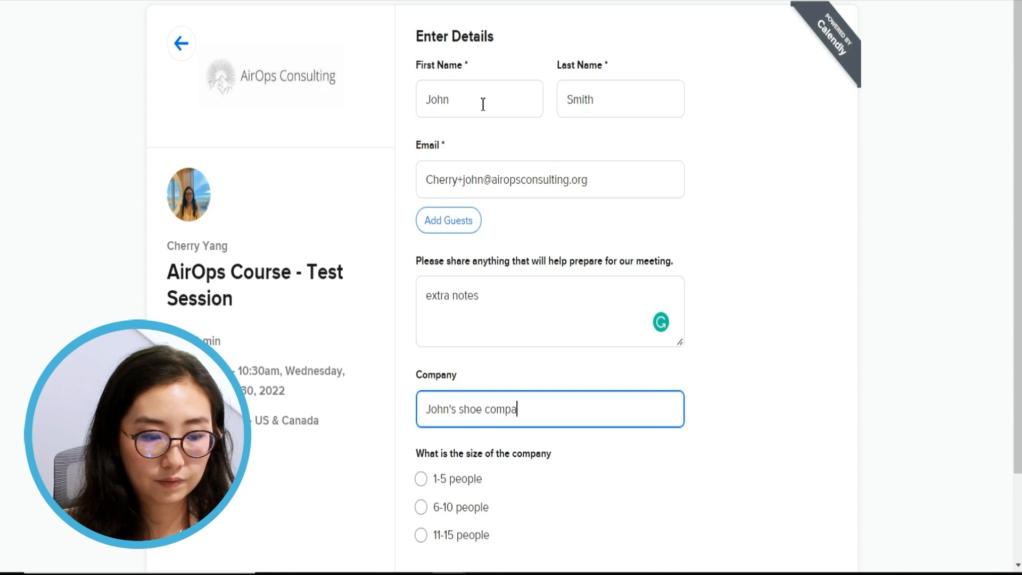
Choose 11-15 people as the company size and schedule the event
left_click(423, 537)
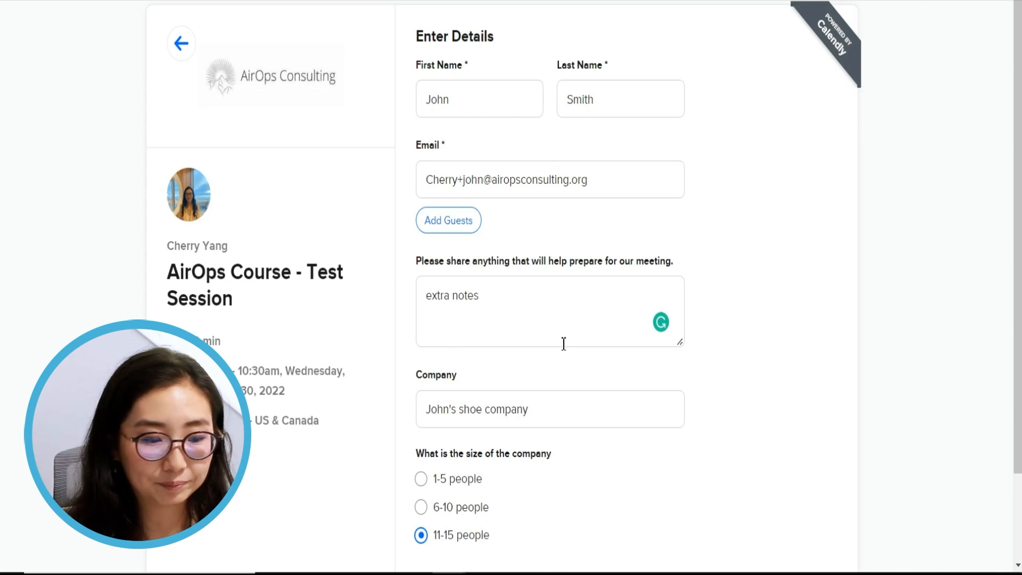
scroll(554, 356, "down", 2)
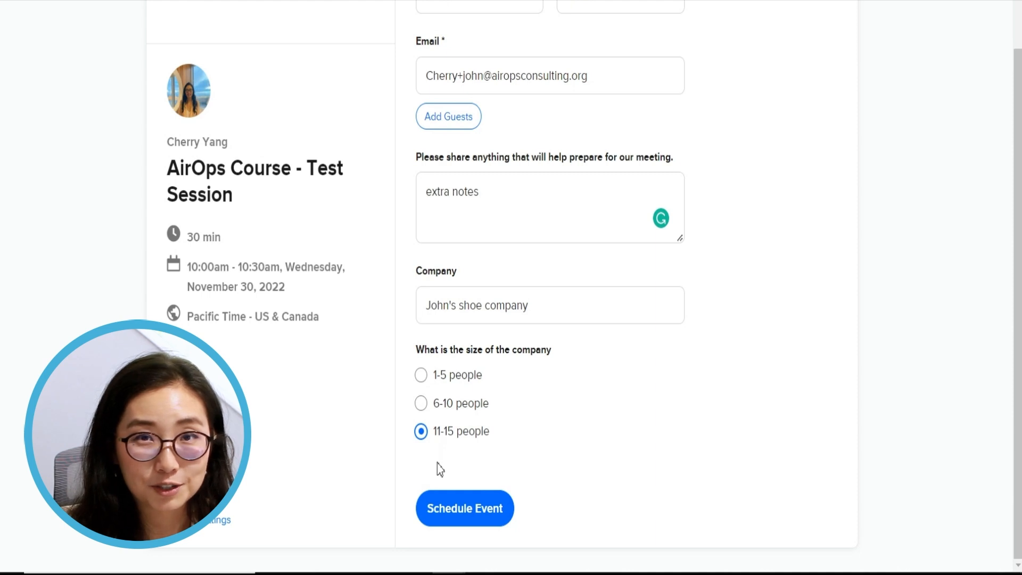
left_click(465, 510)
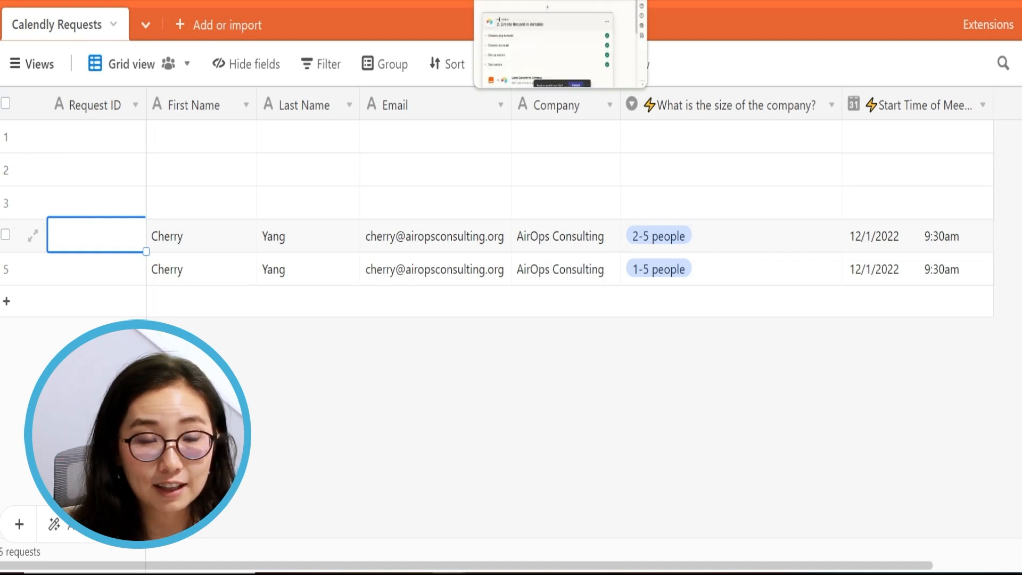
Go back from the Calendly Requests table to the Zapier zap editor
left_click(532, 1)
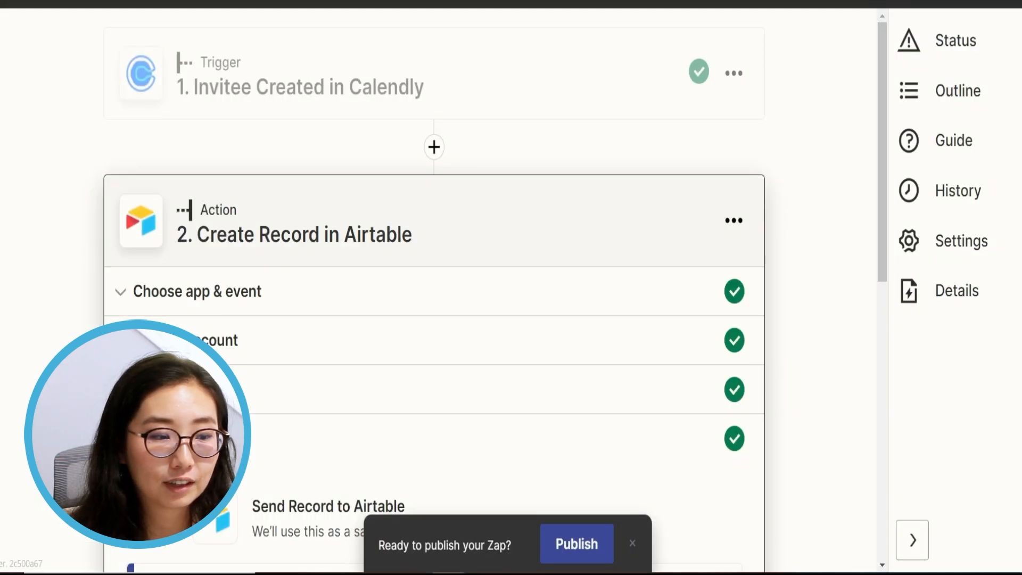
Expand the Calendly trigger step and show its test results
left_click(568, 110)
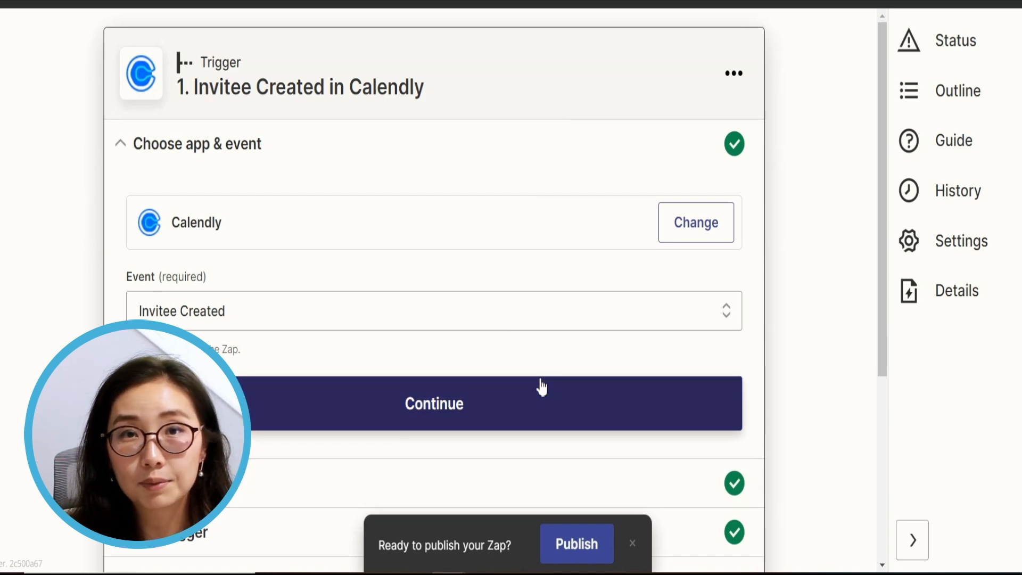
scroll(541, 388, "down", 5)
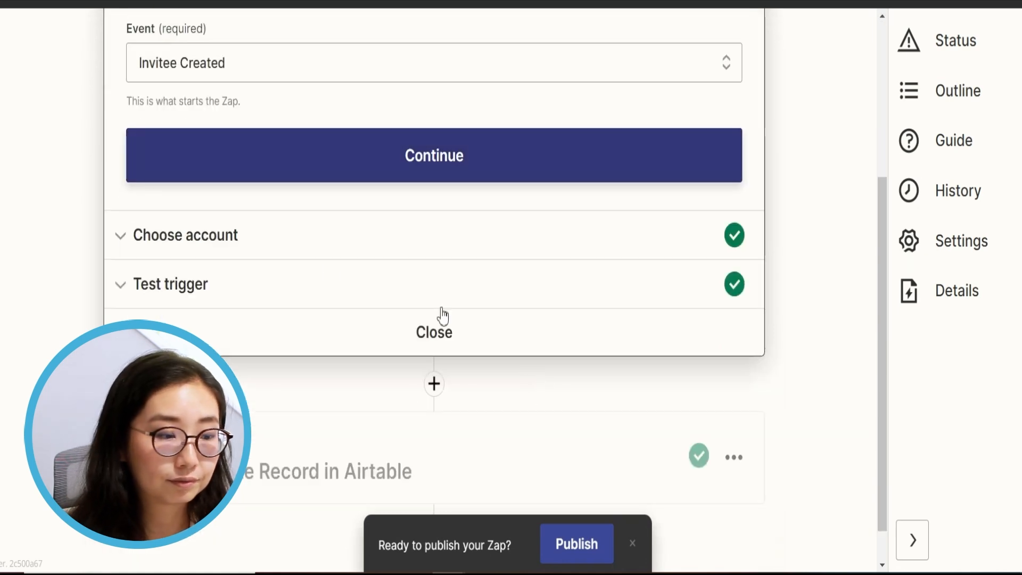
scroll(339, 260, "up", 5)
scroll(342, 261, "down", 5)
left_click(264, 295)
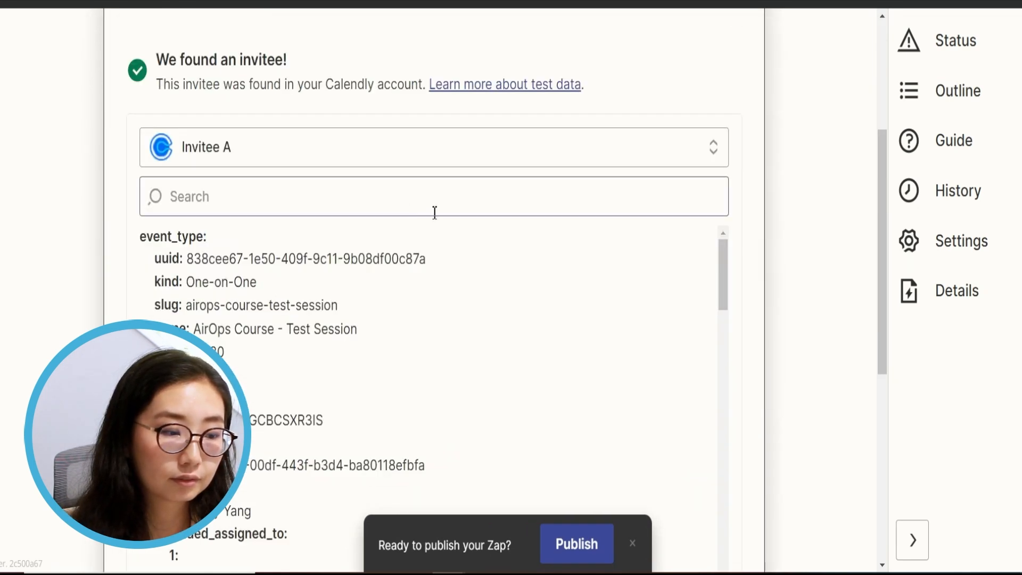
scroll(308, 176, "down", 5)
scroll(312, 127, "up", 5)
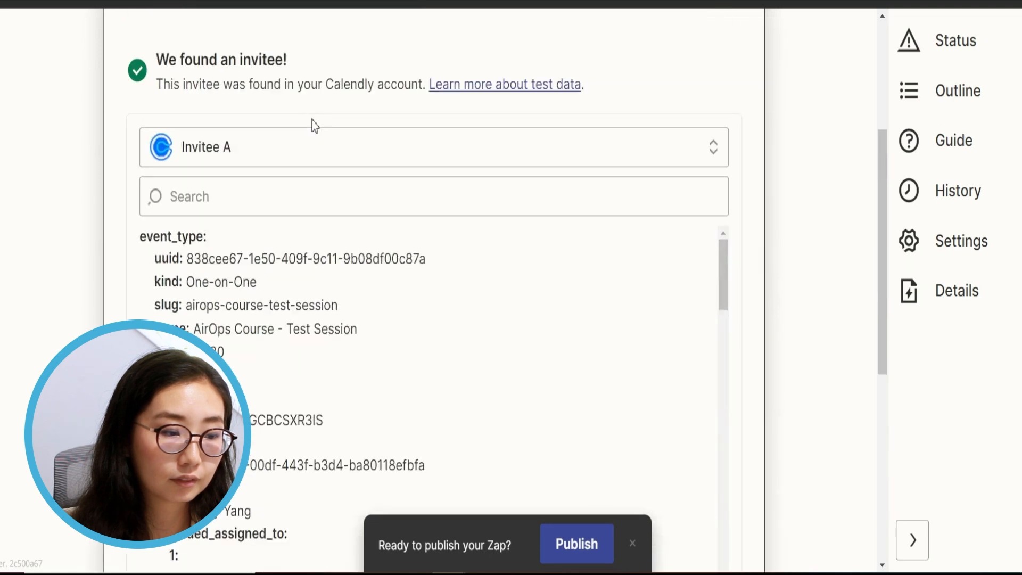
Load more sample invitees and make Invitee B the trigger's sample booking
left_click(308, 149)
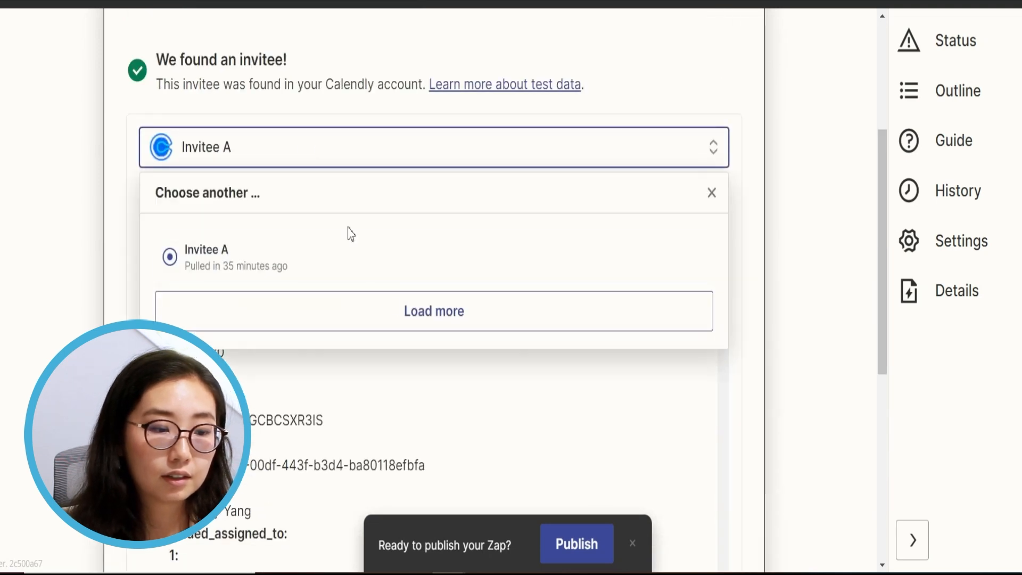
left_click(424, 314)
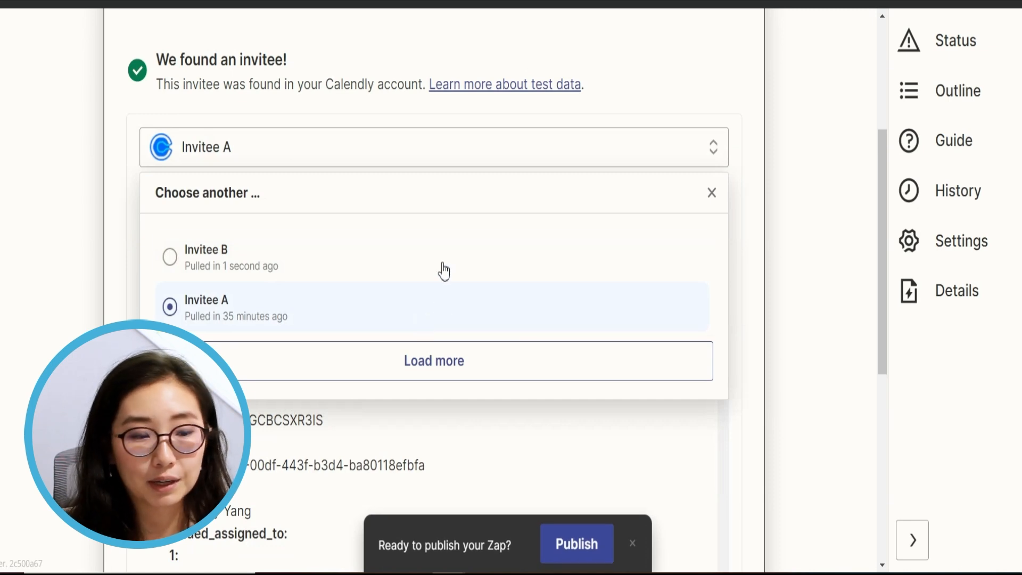
left_click(283, 251)
scroll(497, 254, "down", 10)
scroll(582, 298, "down", 8)
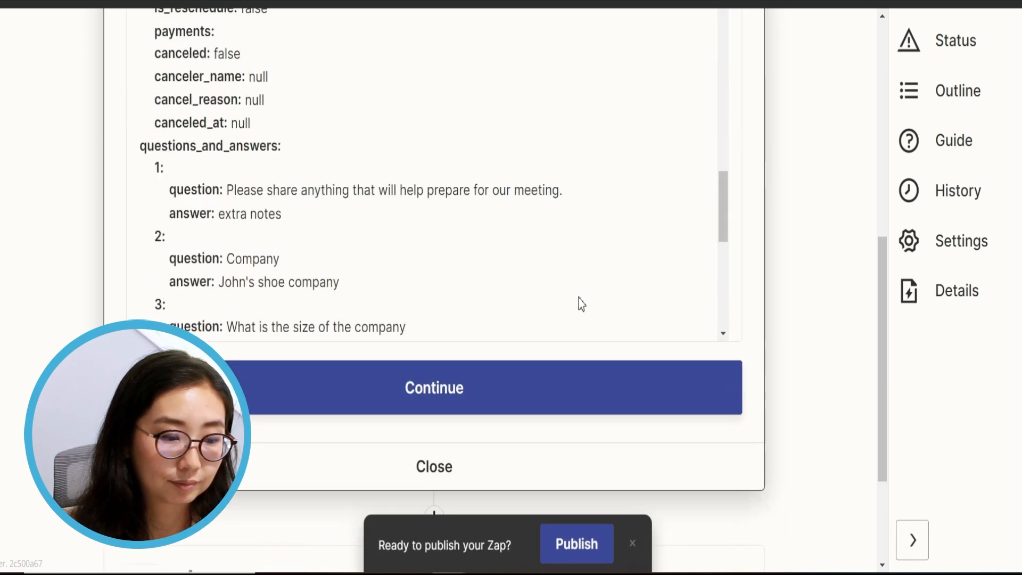
left_click(438, 404)
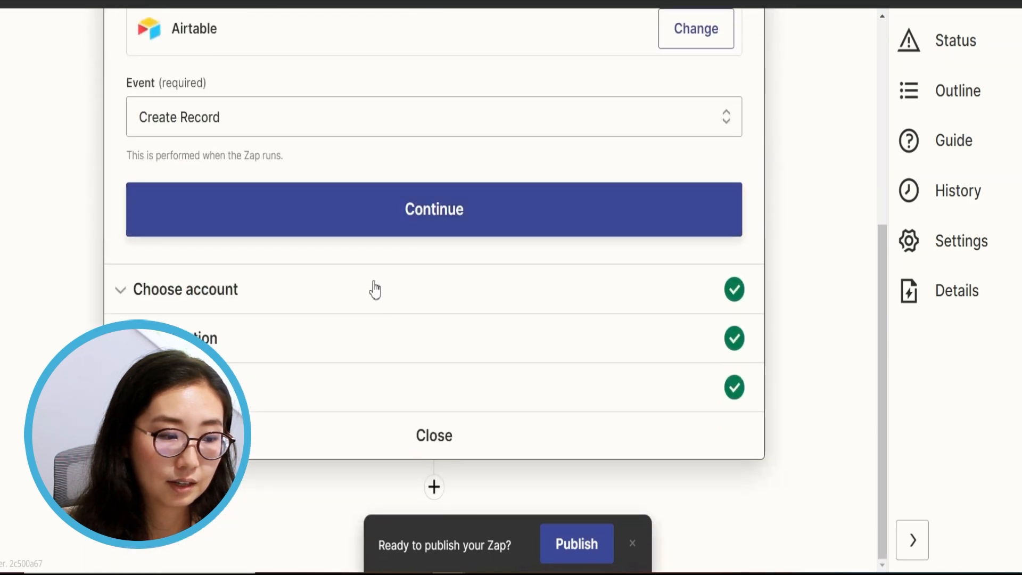
Retest the Airtable Create Record action and check the new 11-15 people record in Airtable
left_click(351, 394)
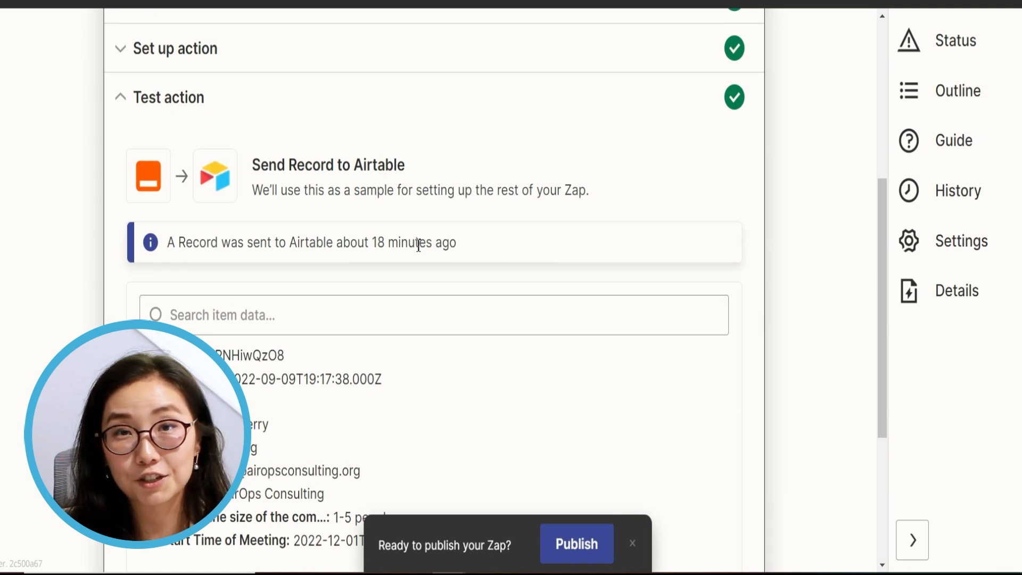
scroll(419, 245, "down", 5)
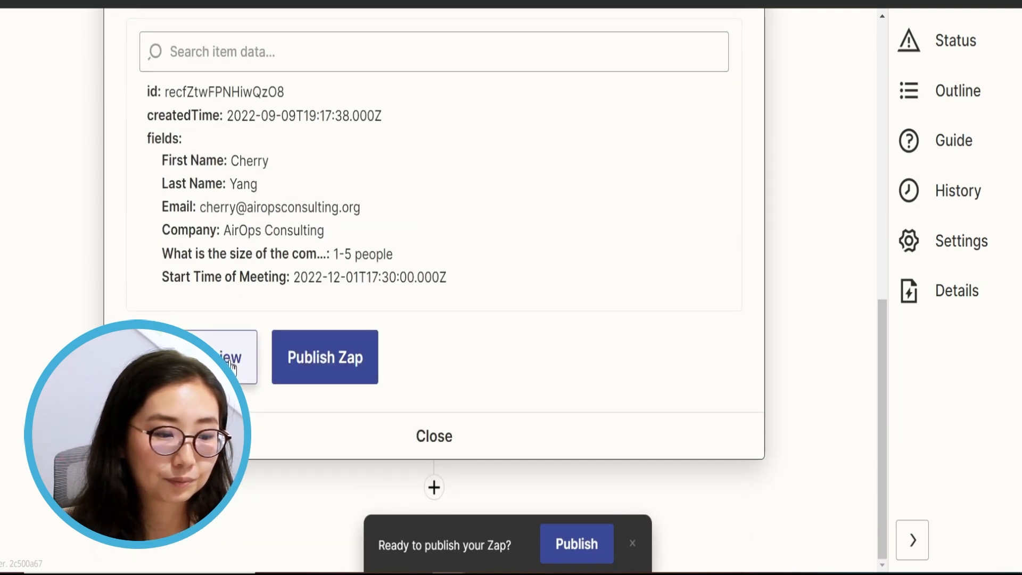
left_click(232, 367)
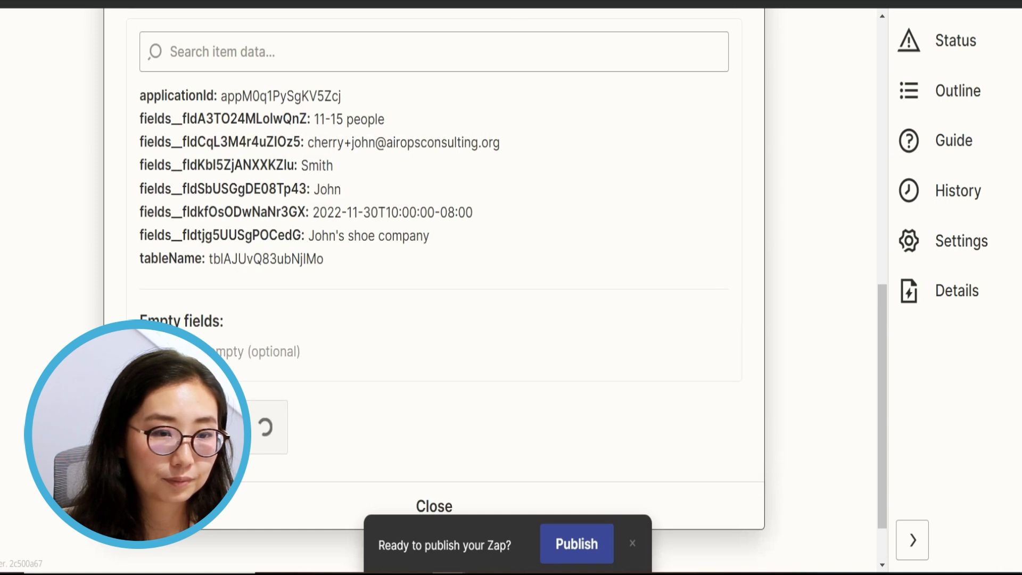
left_click(687, 2)
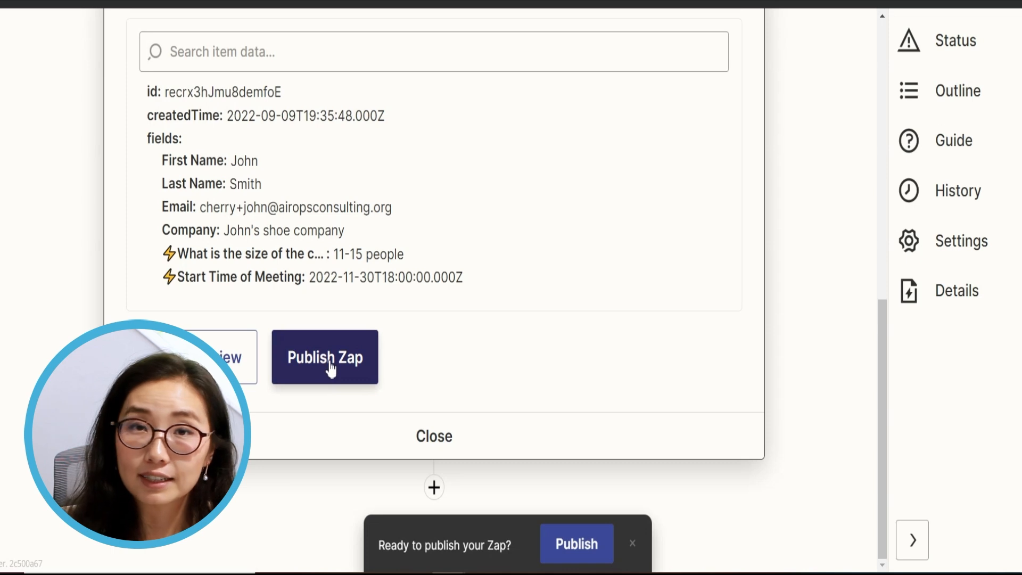
Publish the zap and turn it on
left_click(329, 367)
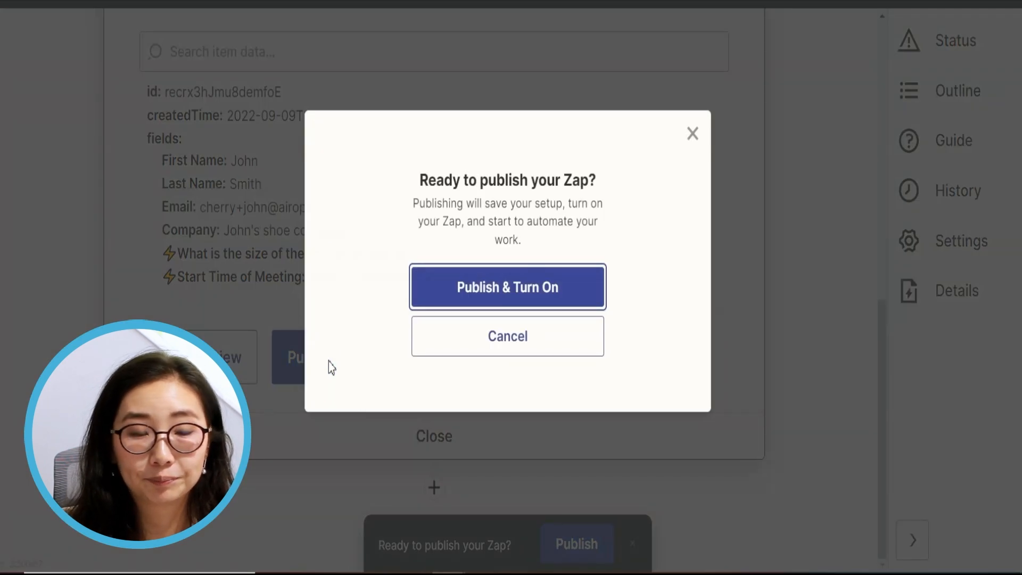
left_click(501, 286)
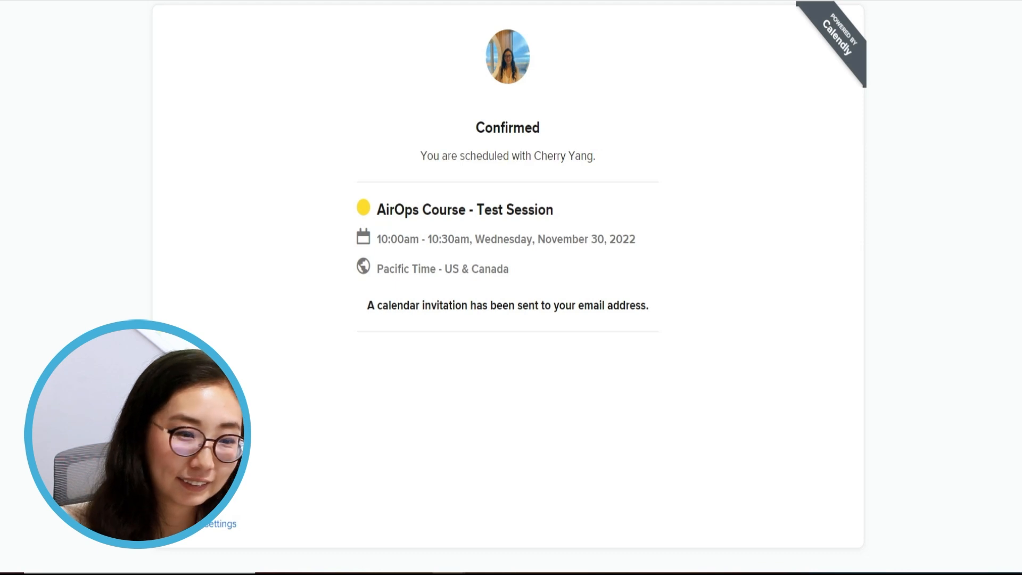
Reload the Calendly booking page and confirm the 2:00pm slot on Tuesday, November 29, 2022
key("ctrl+v")
key("Return")
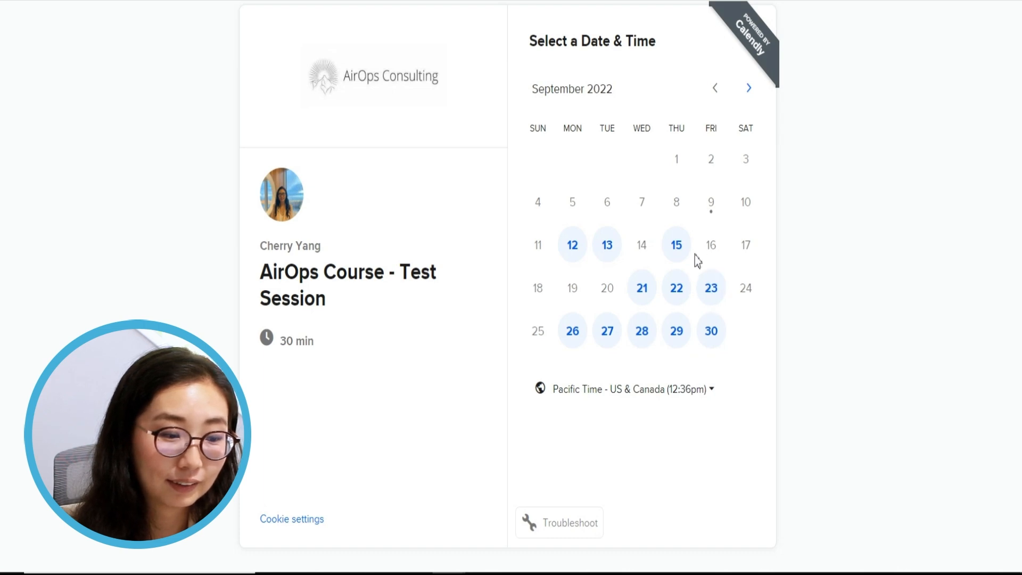
left_click(749, 92)
left_click(748, 91)
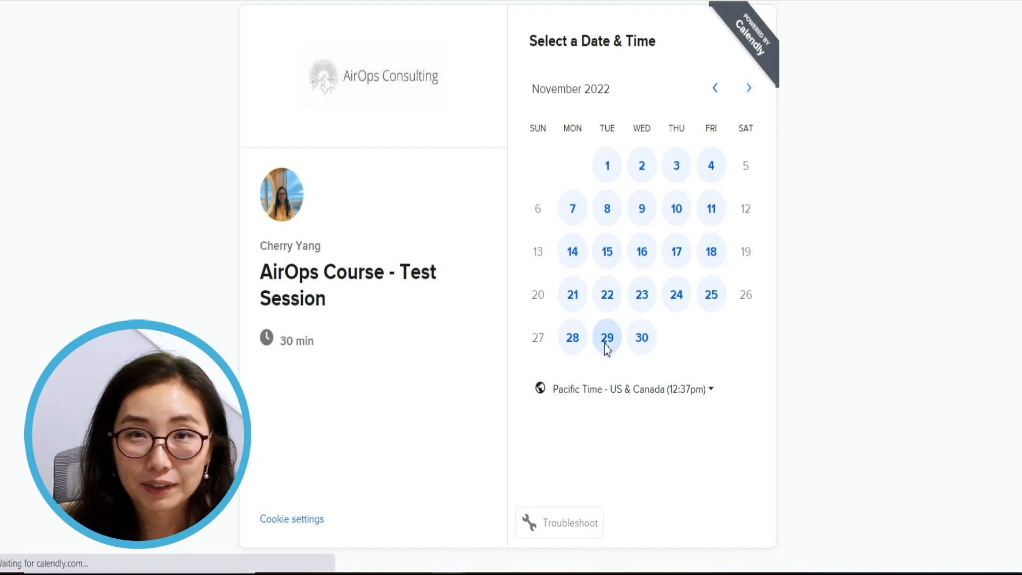
left_click(606, 348)
left_click(786, 258)
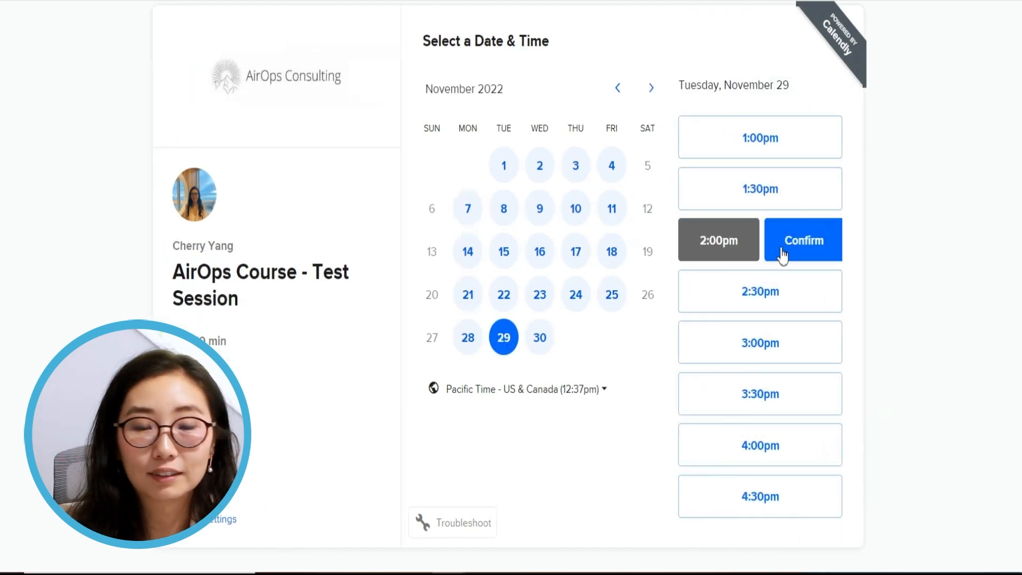
left_click(785, 239)
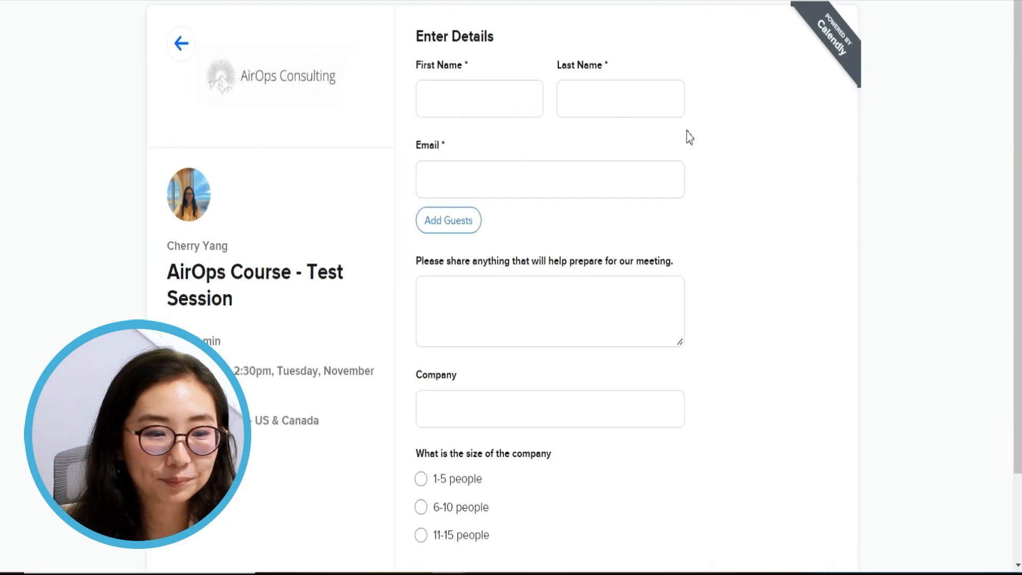
Fill in the invitee's first name, last name and e-mail address
left_click(499, 113)
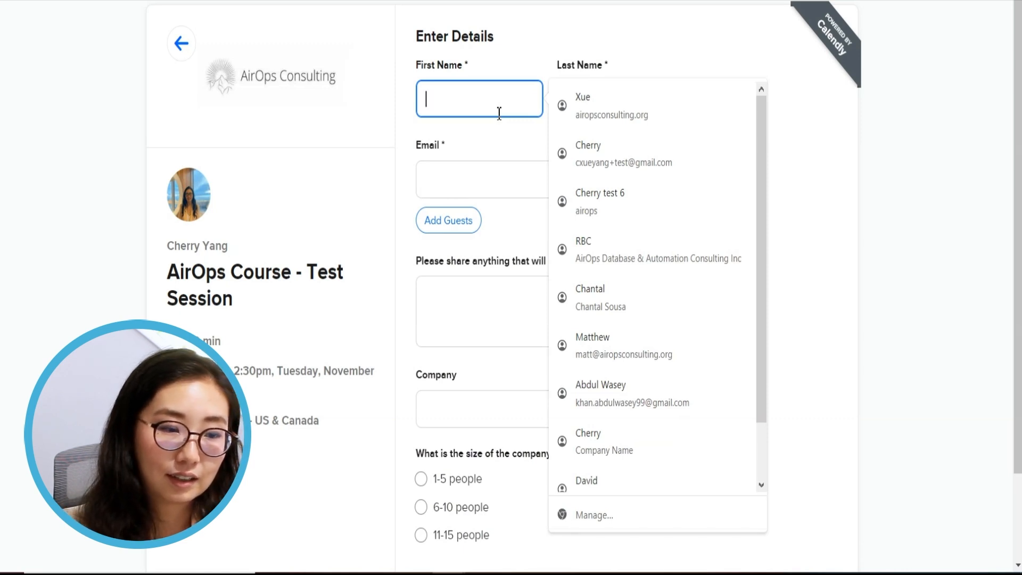
key("Tab")
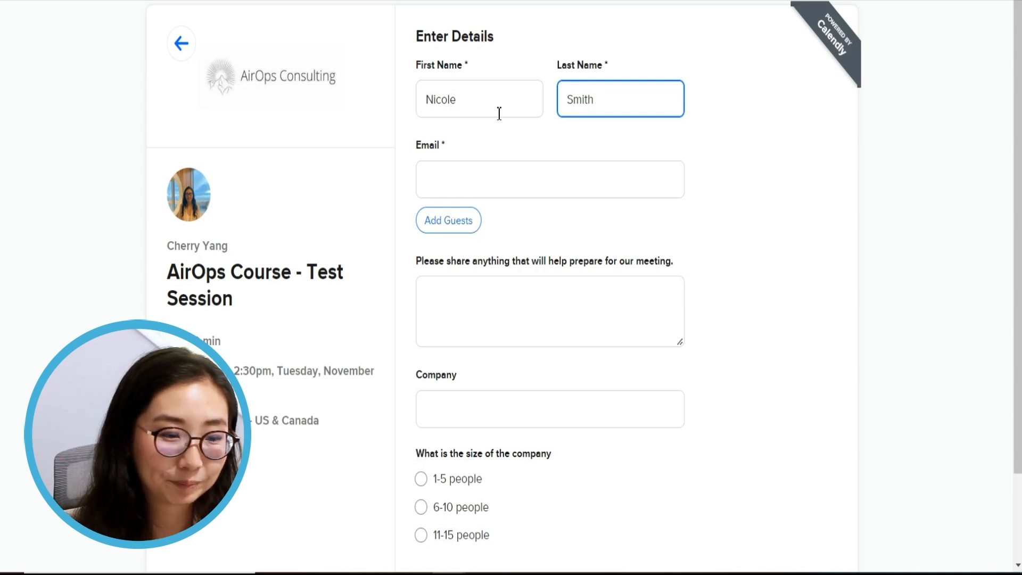
key("Tab")
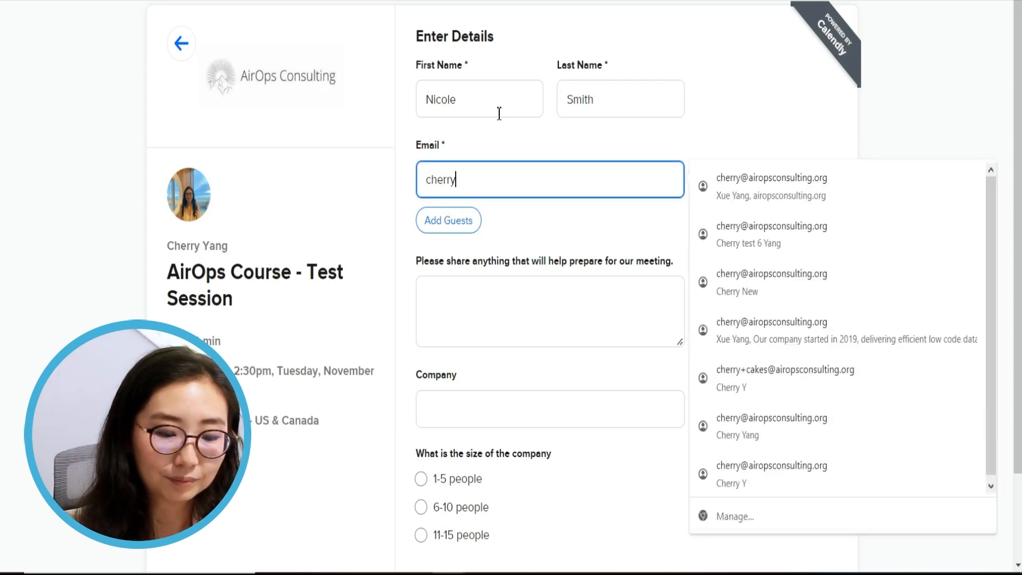
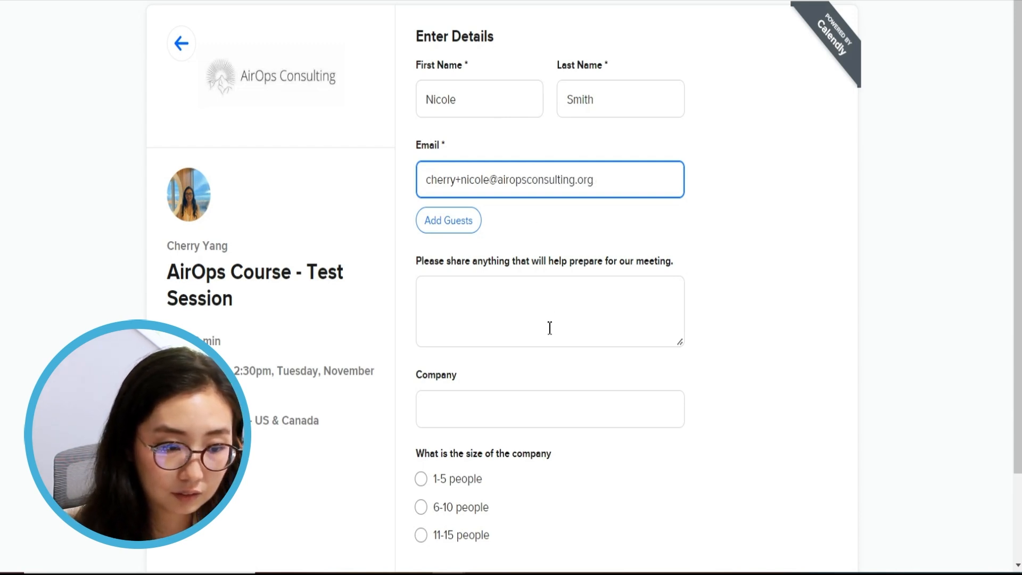
Enter the hat company's name, choose 6-10 people, and schedule the event
left_click(512, 411)
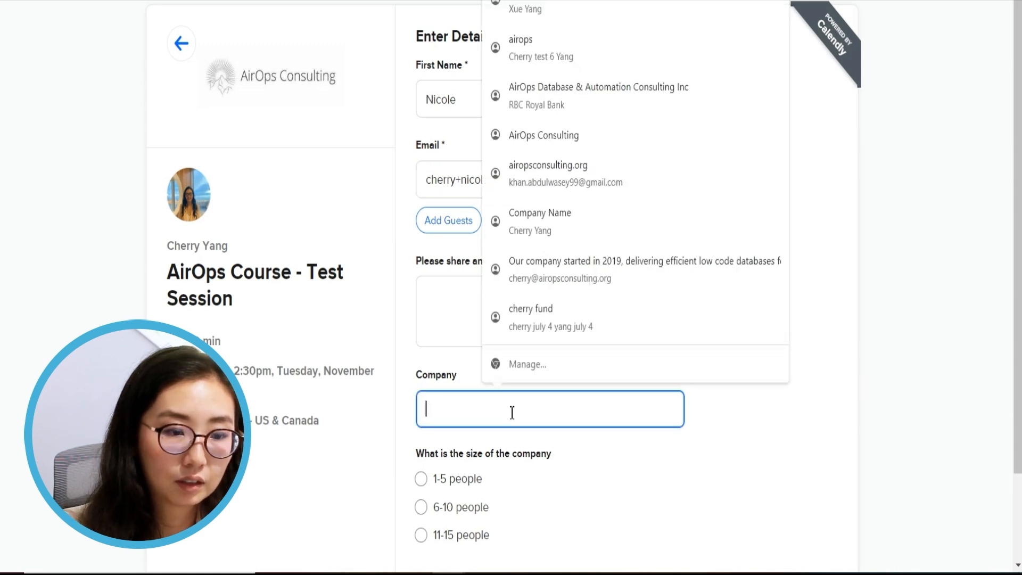
type("Ai")
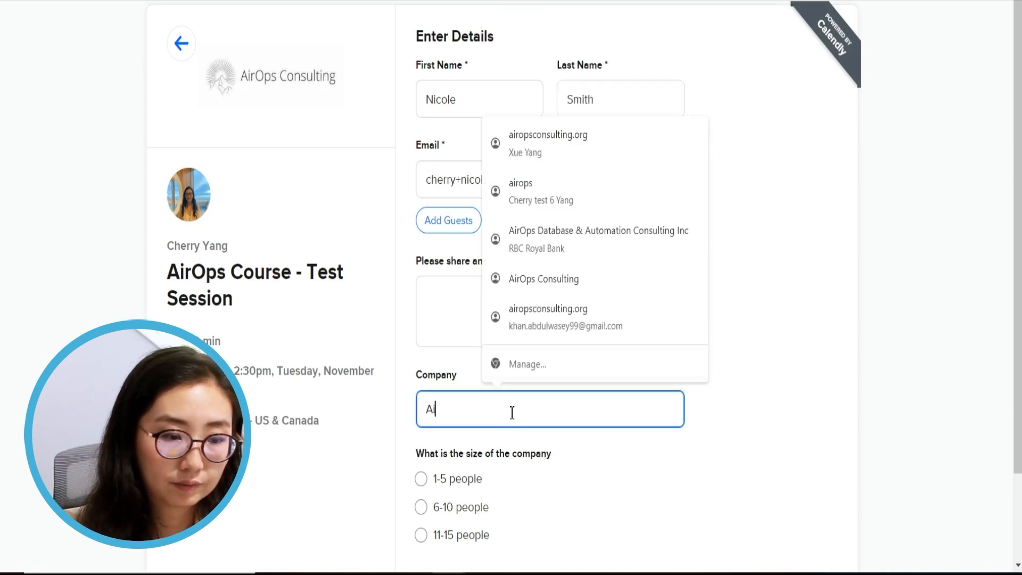
type("rOp")
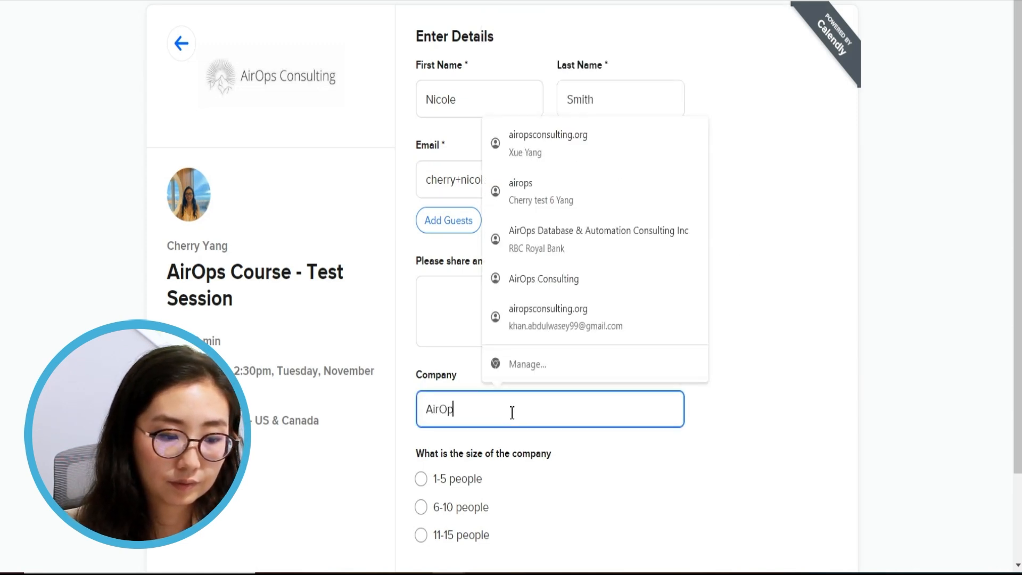
key("BackSpace")
key("BackSpace")
key("BackSpace")
key("BackSpace")
key("BackSpace")
type("Nico")
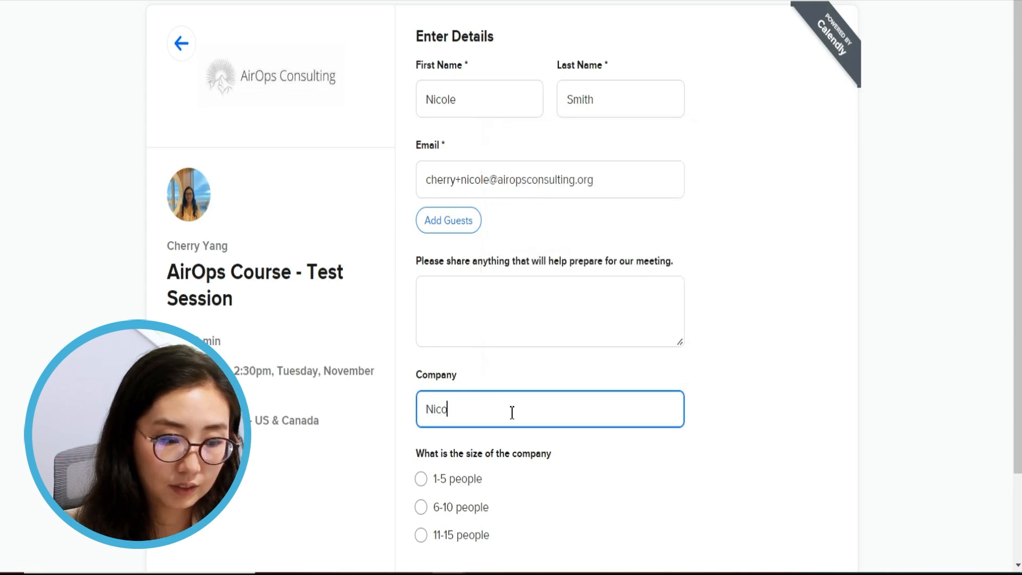
type("le's")
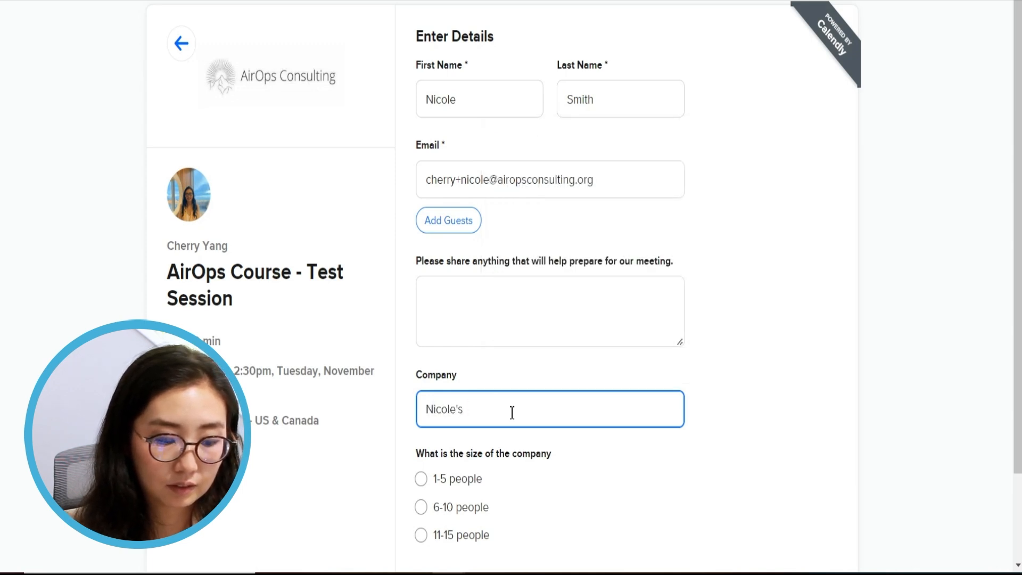
type(" Hat")
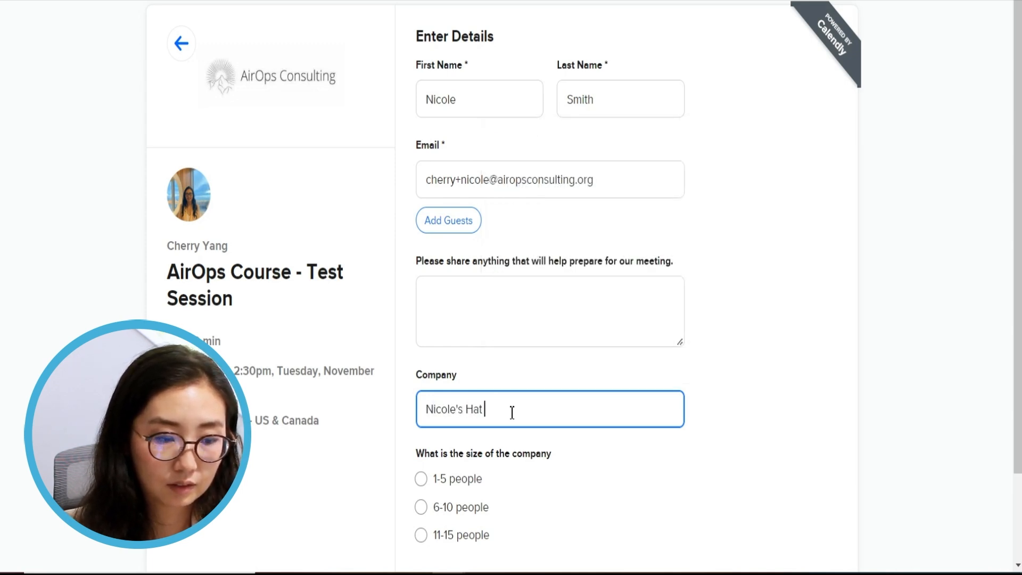
type(" Company")
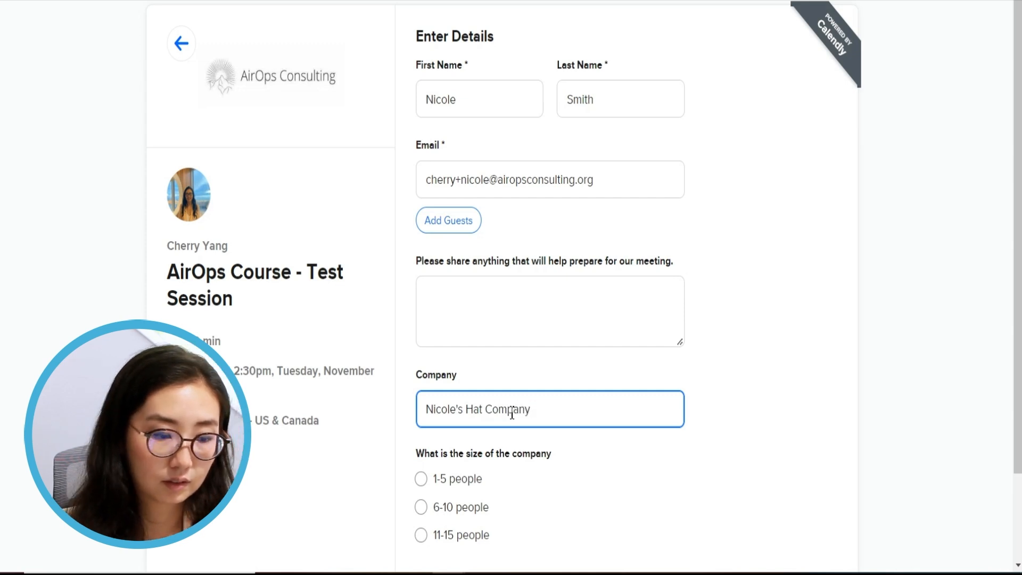
scroll(512, 410, "down", 2)
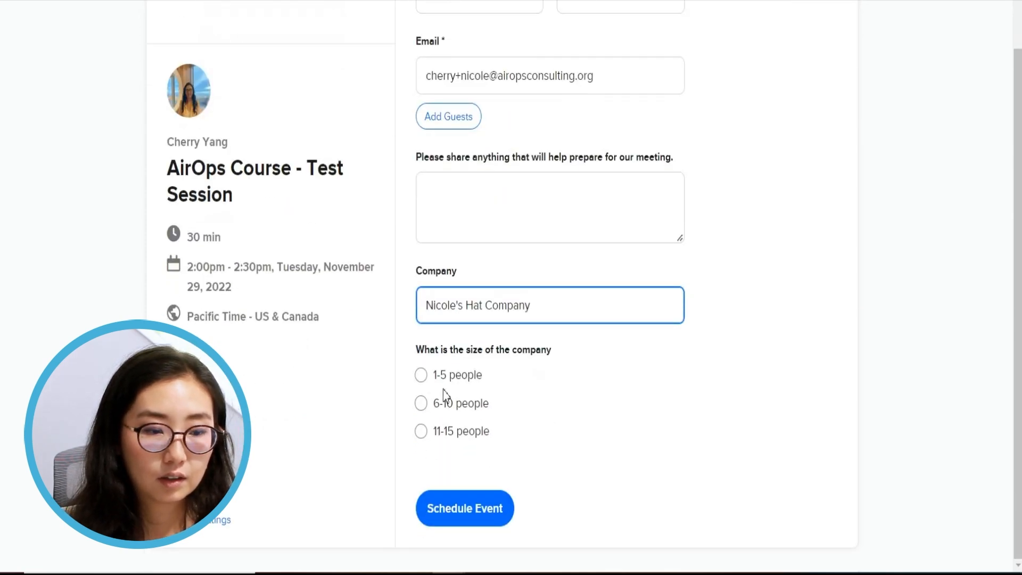
left_click(454, 411)
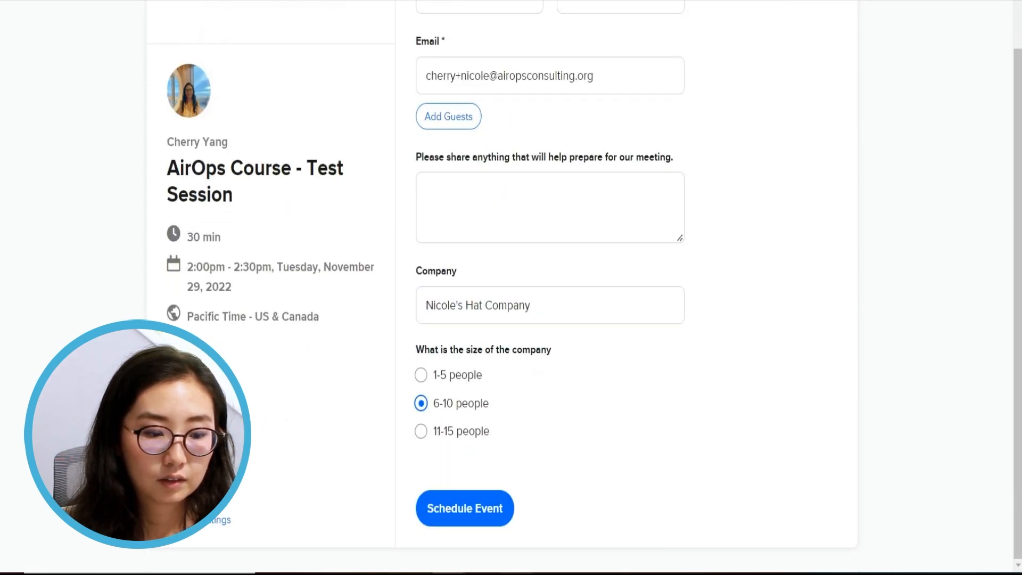
left_click(467, 509)
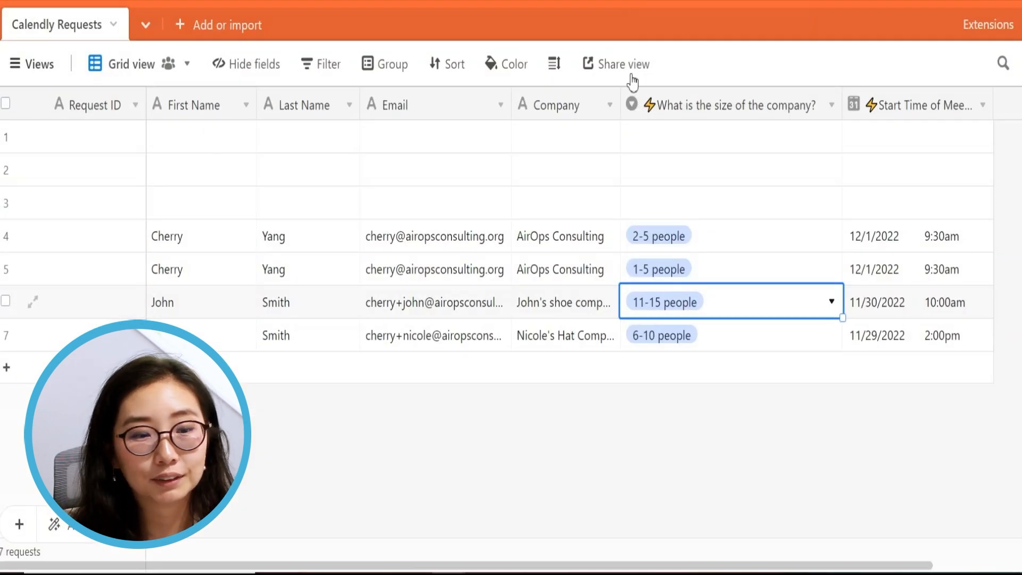
Check the new booking row's email and start time, then open the Request ID field settings
left_click(388, 346)
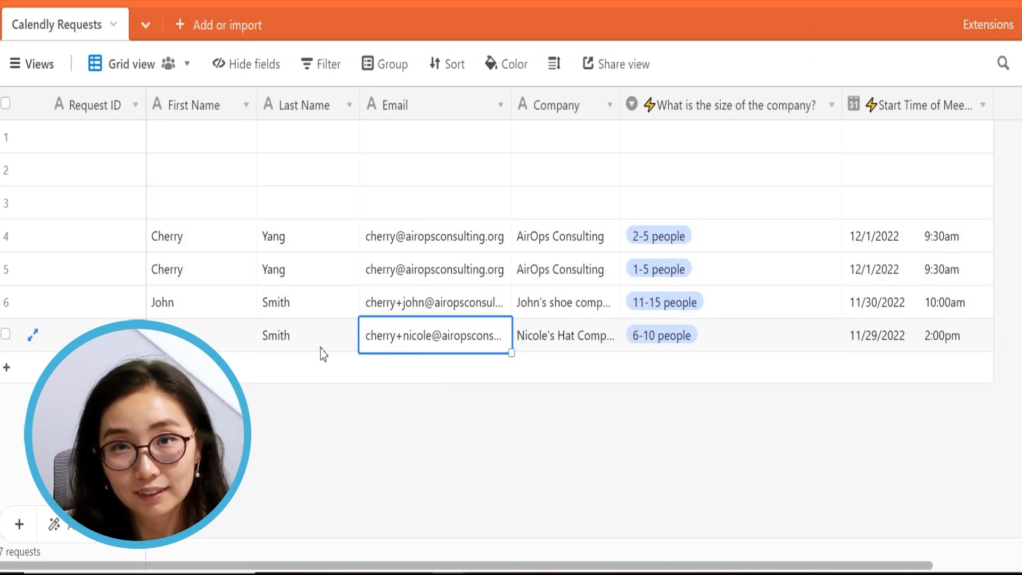
left_click_drag(913, 331, 573, 338)
left_click_drag(200, 336, 961, 340)
left_click(799, 342)
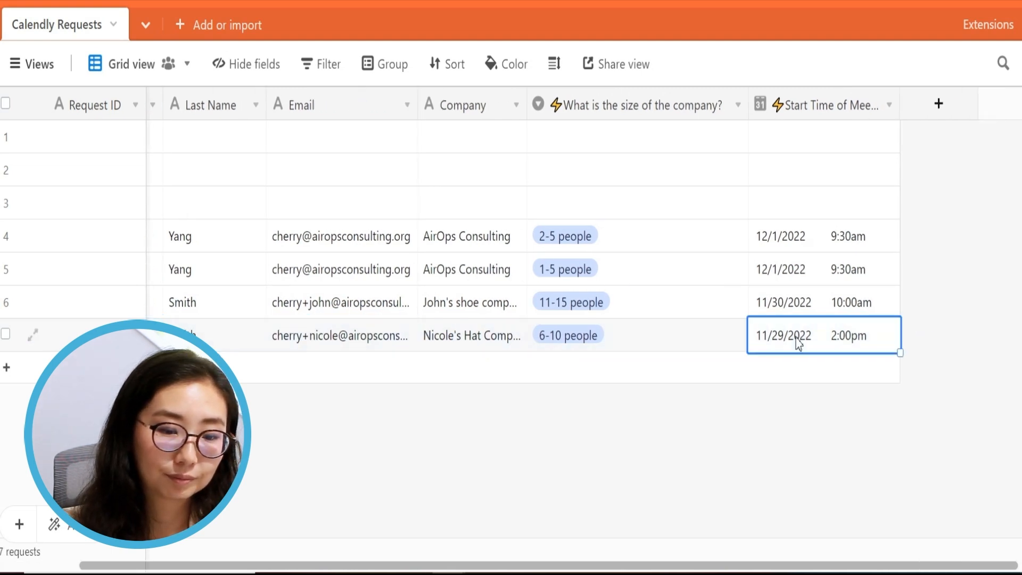
key("ctrl+Left")
double_click(91, 112)
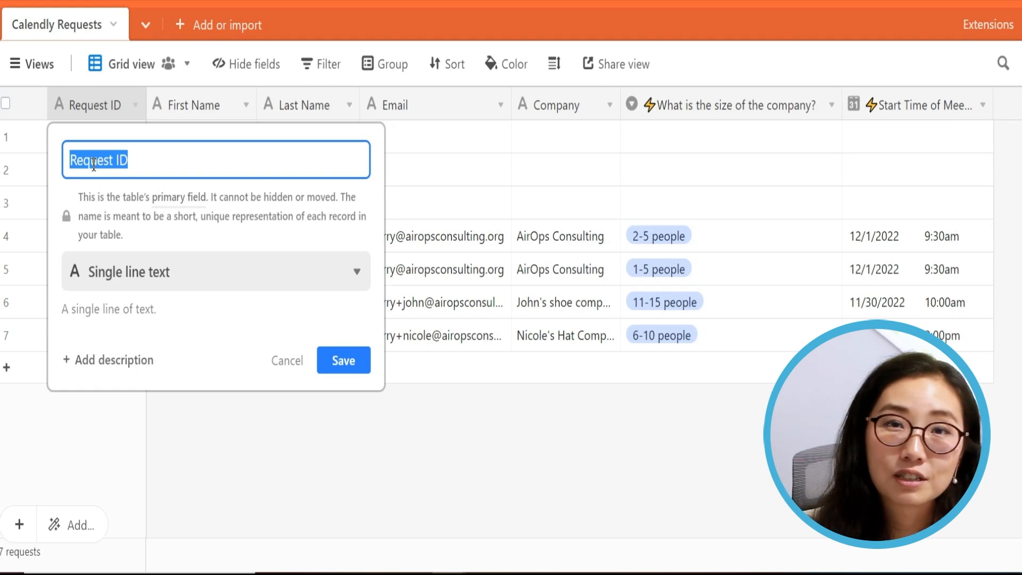
Change the Request ID field type to Formula
type("first")
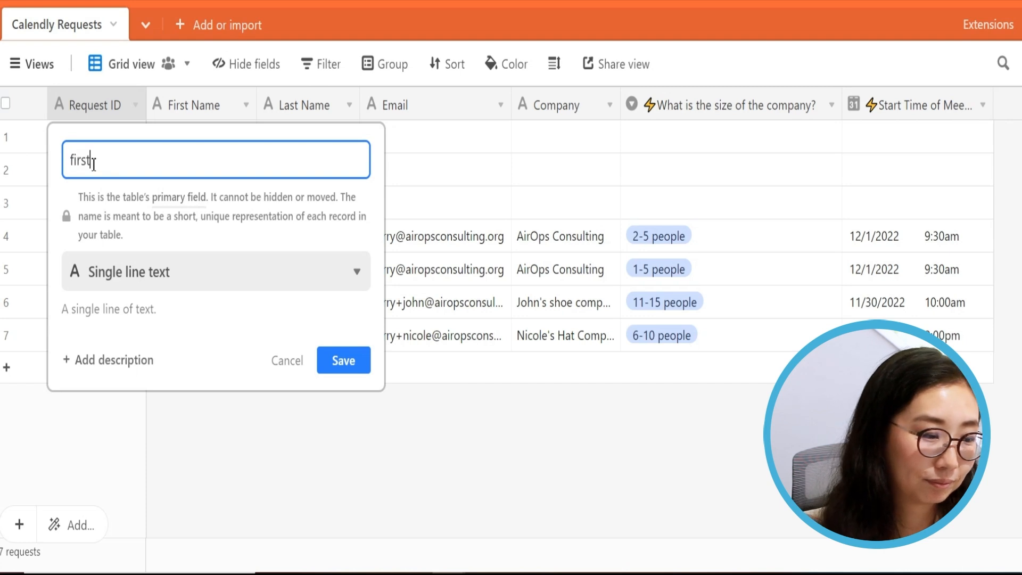
key("BackSpace")
key("BackSpace")
key("BackSpace")
key("BackSpace")
key("BackSpace")
key("Tab")
key("Tab")
key("Tab")
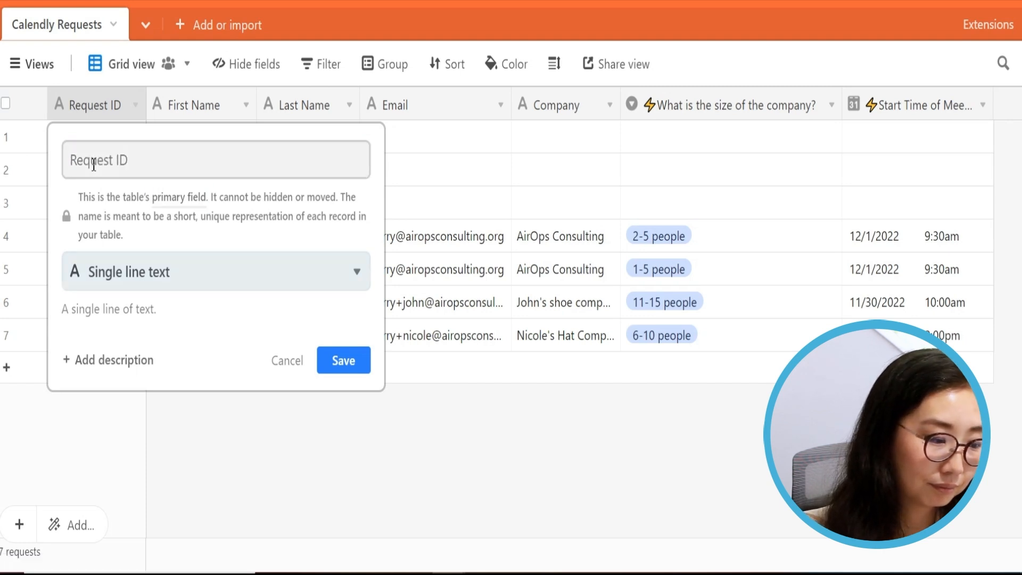
type("for")
key("Return")
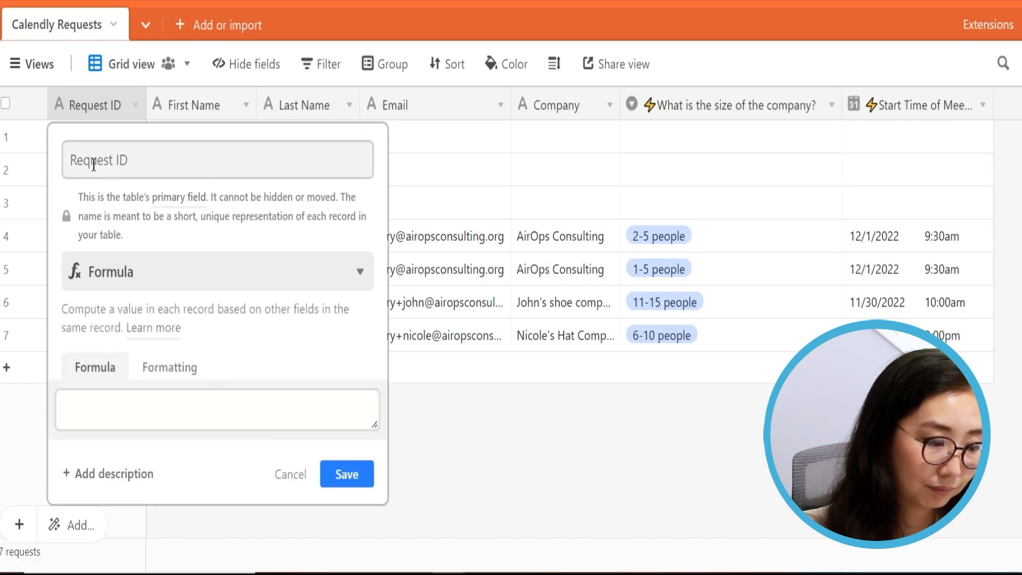
Enter the formula {First Name}&" "&{Last Name} and save the field
left_click(195, 414)
type("first")
key("Return")
type("&\" \"")
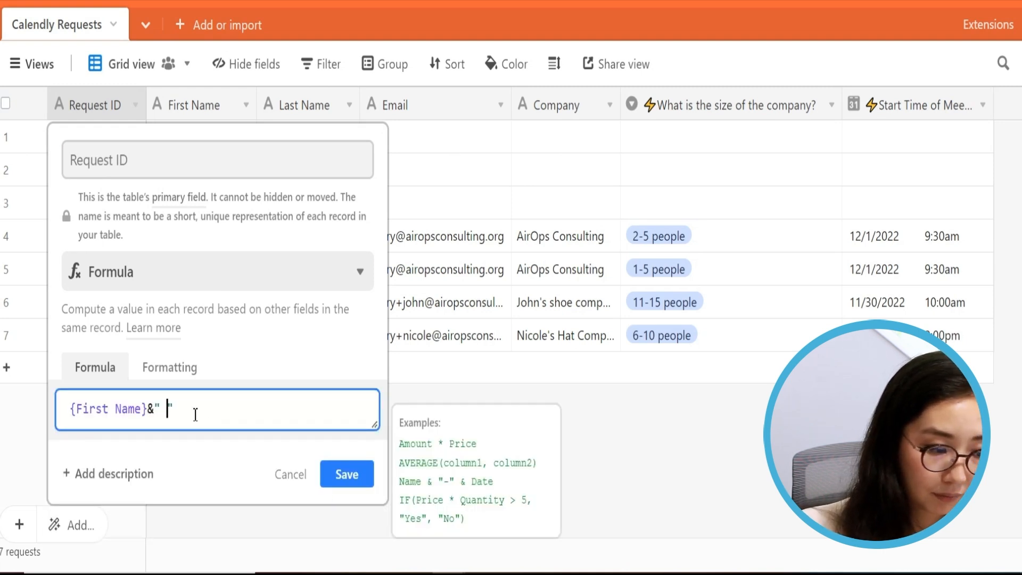
type("&last")
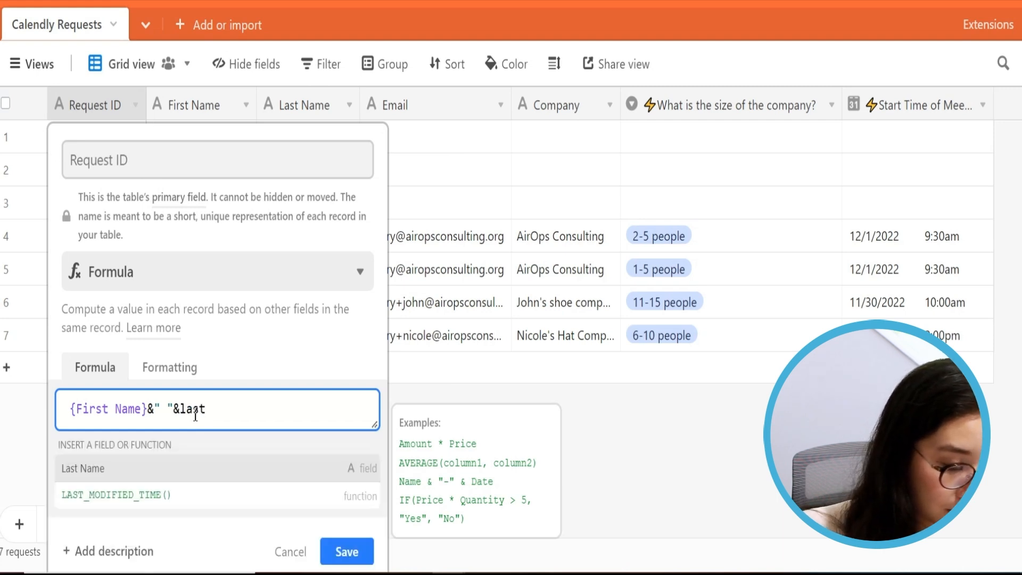
key("Return")
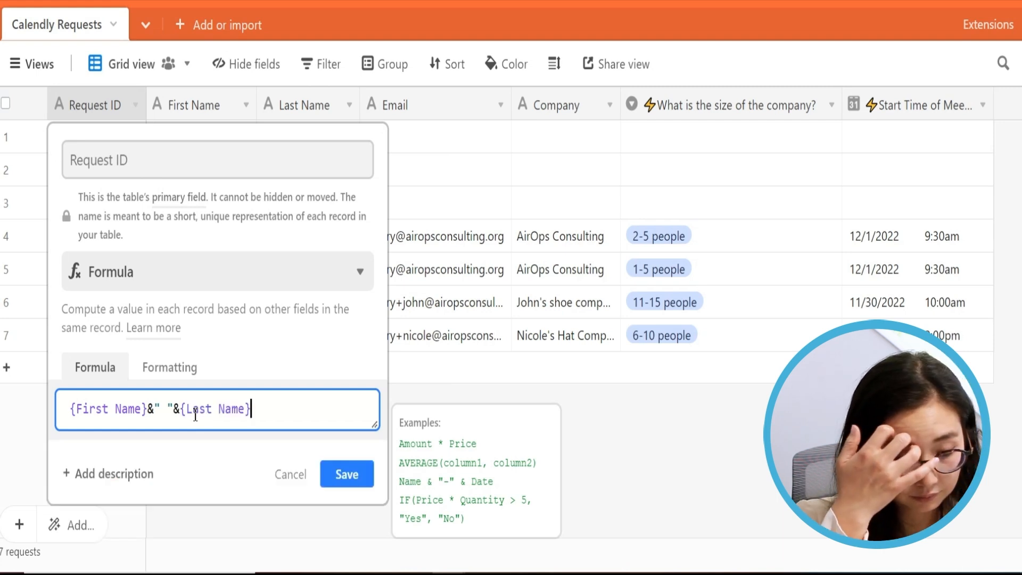
left_click(336, 479)
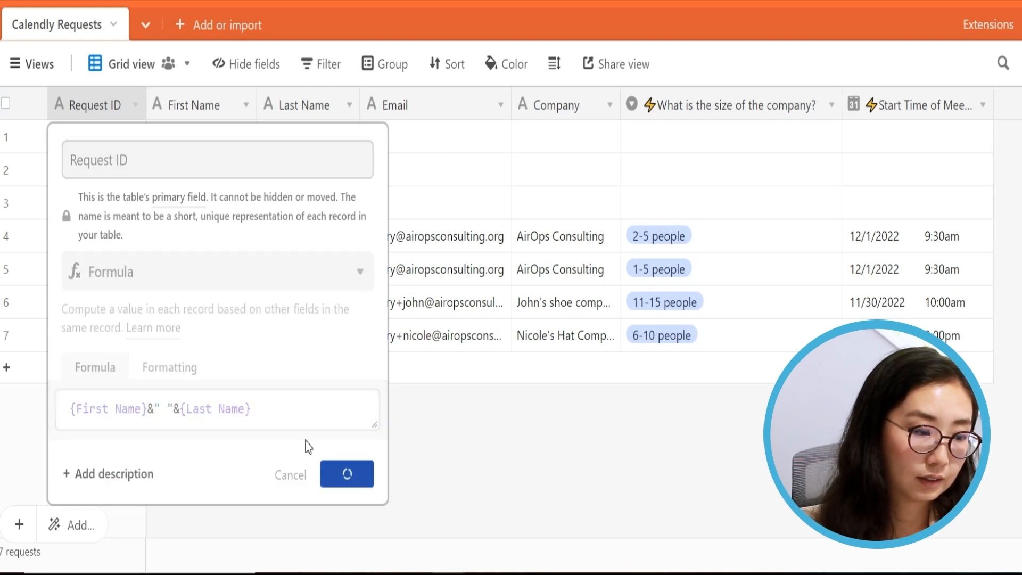